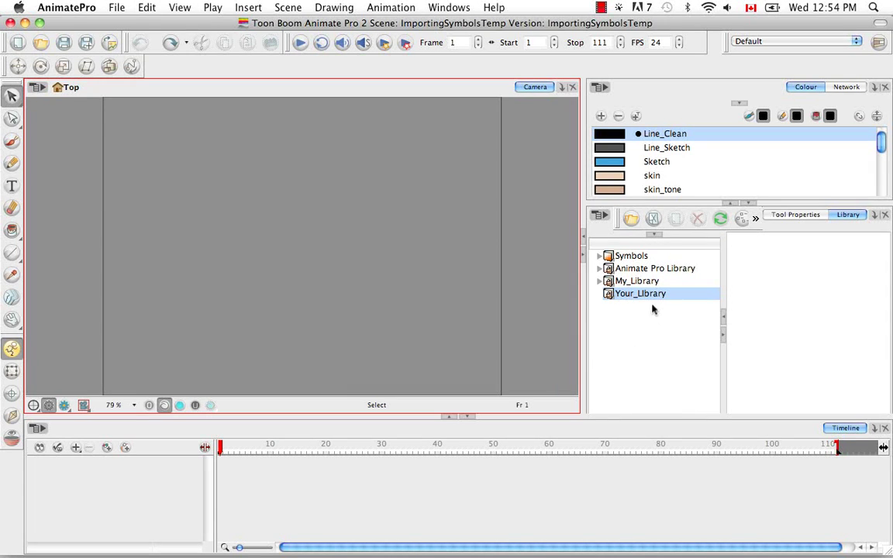
# Step: Import the KR_FULLPROFILE.tpl template from the Animate Pro Library's KarateRabbit folder into the empty scene at frame 1
pyautogui.click(601, 269)
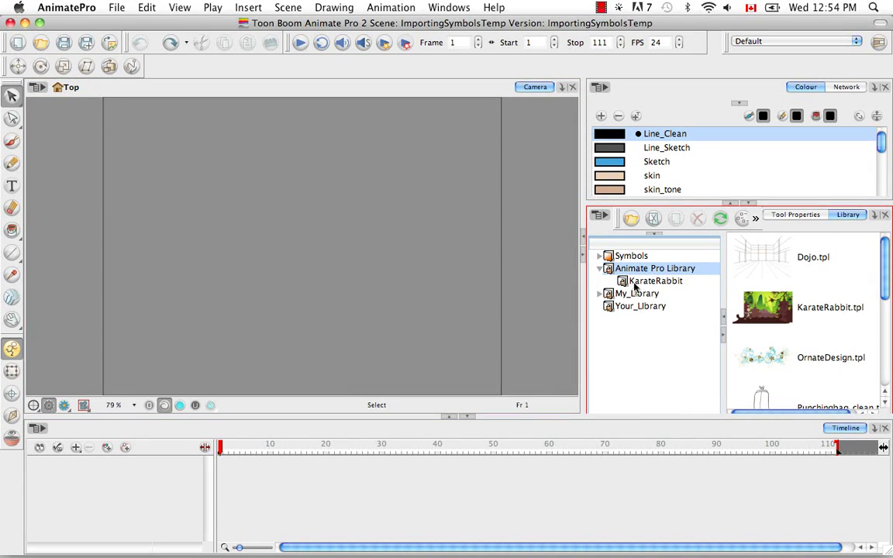
pyautogui.click(634, 284)
pyautogui.moveTo(886, 275); pyautogui.dragTo(889, 286)
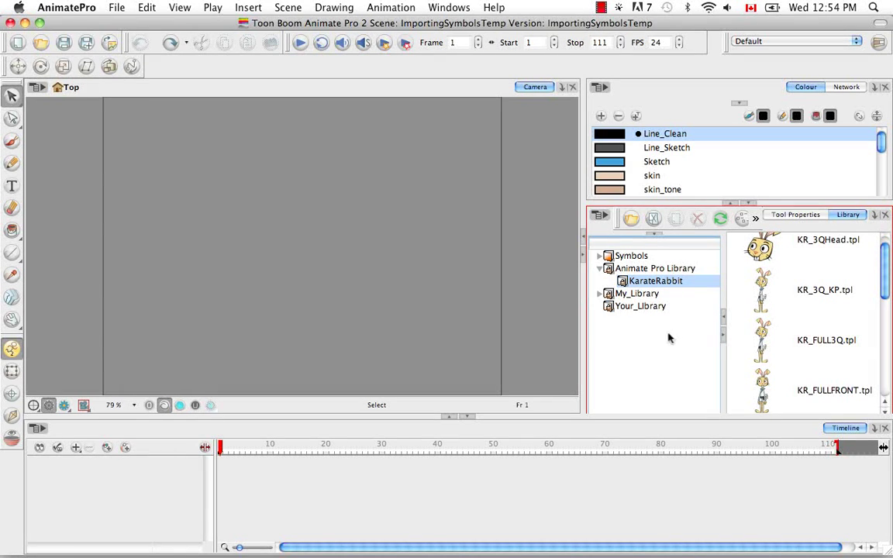
pyautogui.scroll(-1, 884, 295)
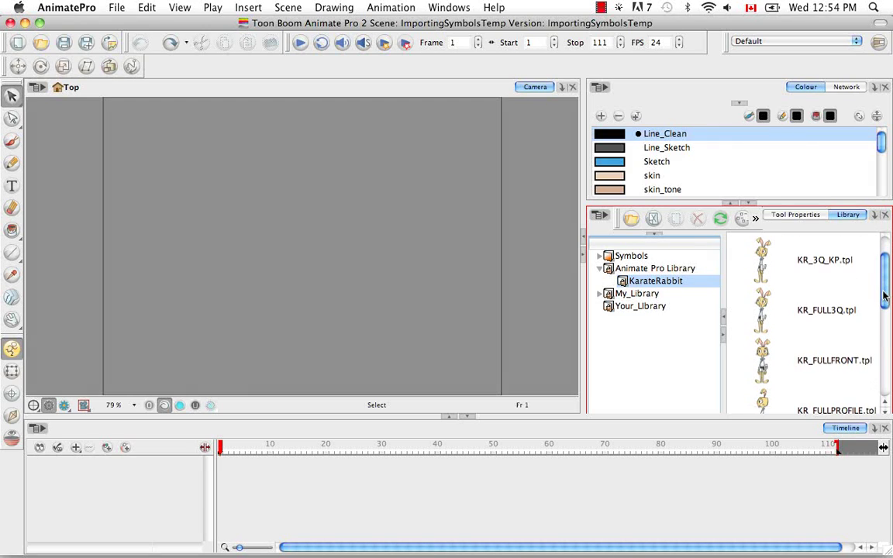
pyautogui.scroll(-2, 884, 295)
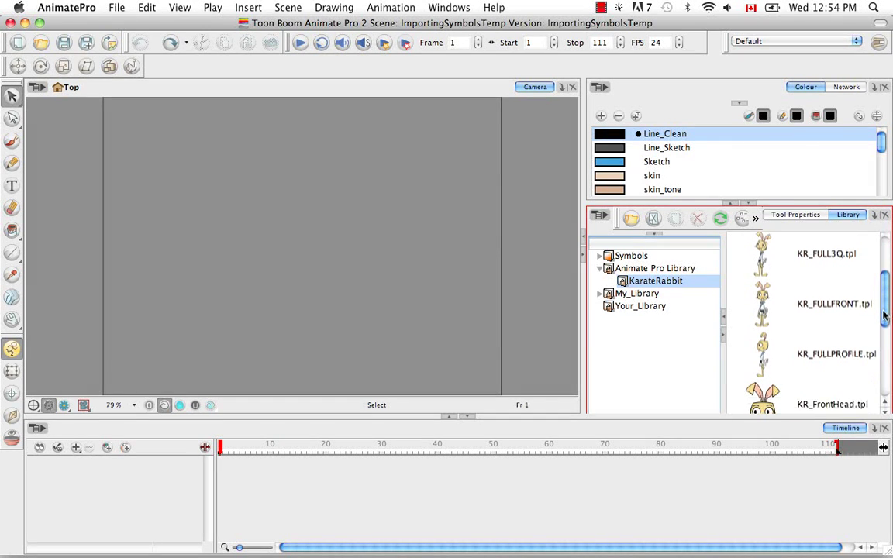
pyautogui.click(847, 330)
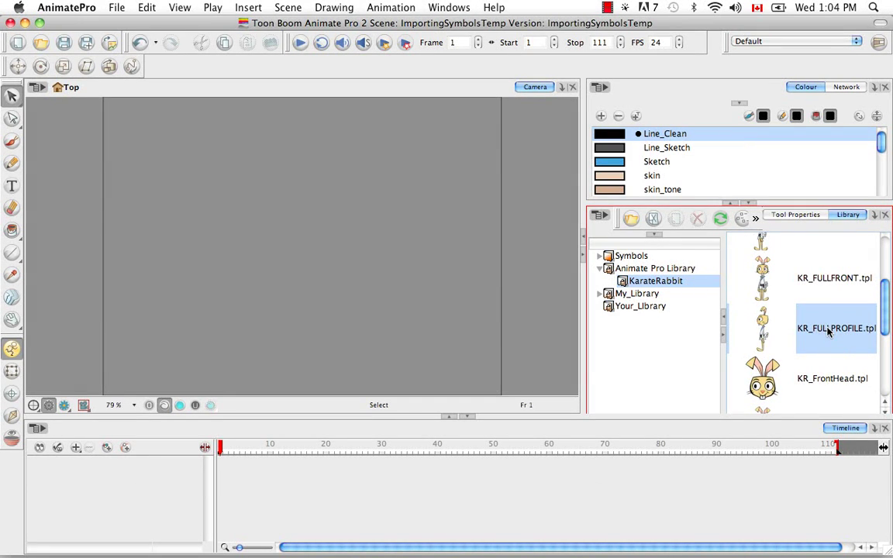
pyautogui.moveTo(828, 332); pyautogui.dragTo(460, 409)
pyautogui.moveTo(307, 449); pyautogui.dragTo(330, 303)
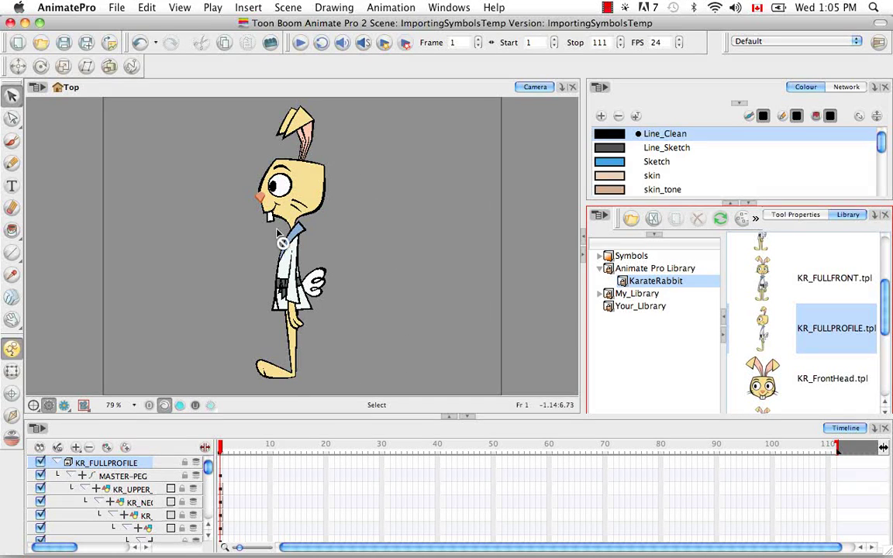
# Step: Collapse the KR_FULLPROFILE character's MASTER-PEG and extend its exposure to frame 40
pyautogui.click(225, 450)
pyautogui.moveTo(226, 450); pyautogui.dragTo(438, 456)
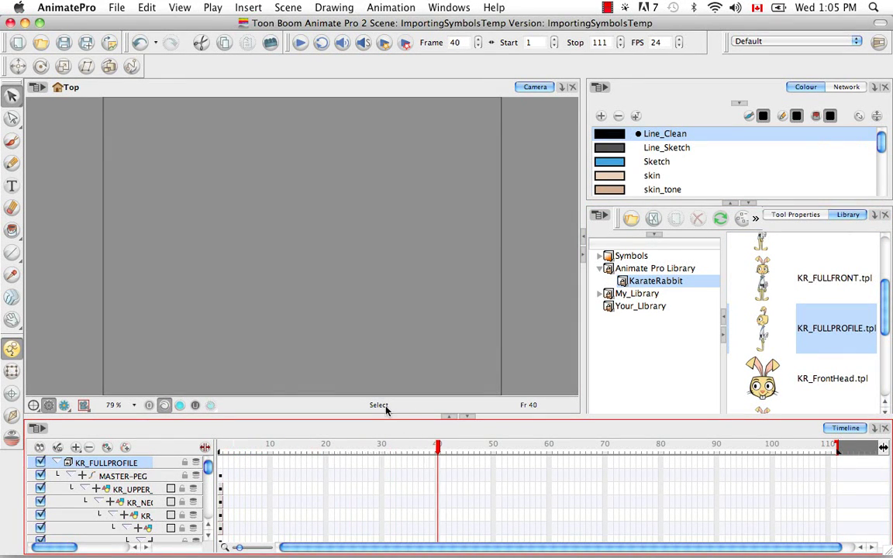
pyautogui.click(69, 476)
pyautogui.rightClick(438, 475)
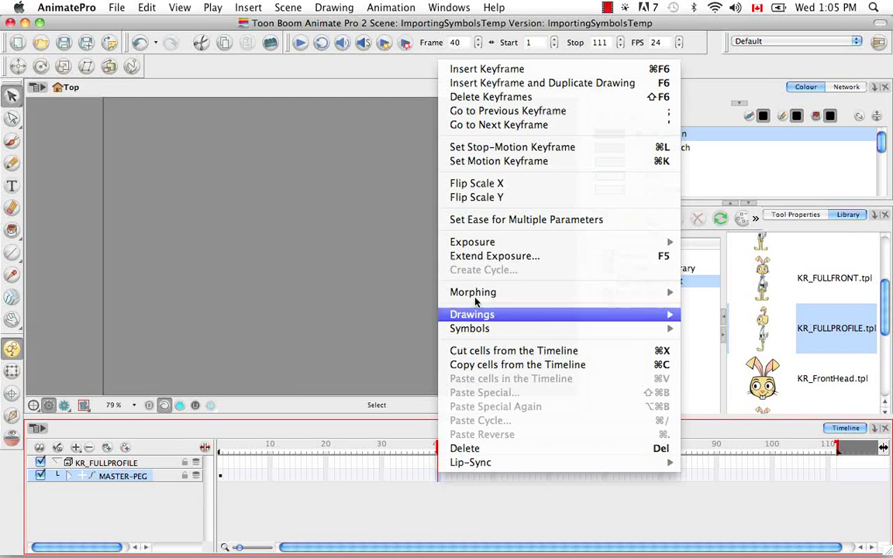
pyautogui.click(489, 255)
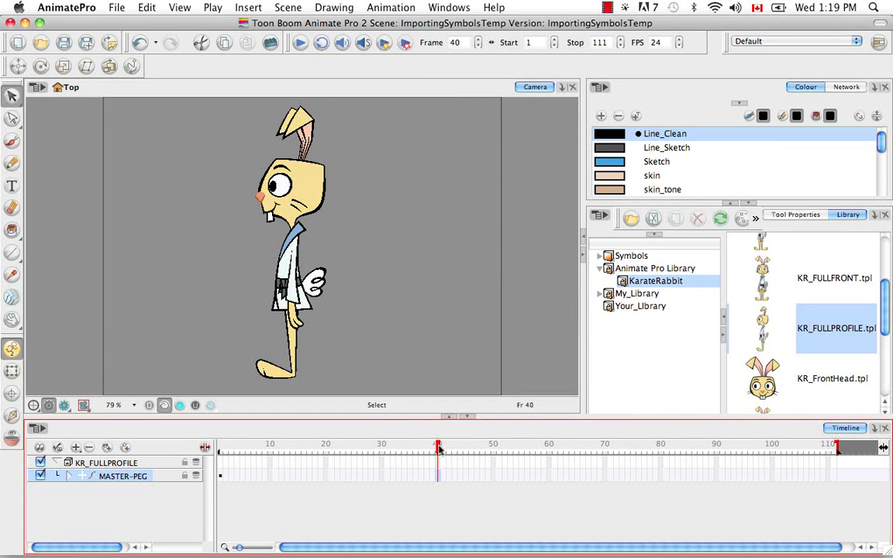
pyautogui.moveTo(438, 448); pyautogui.dragTo(221, 450)
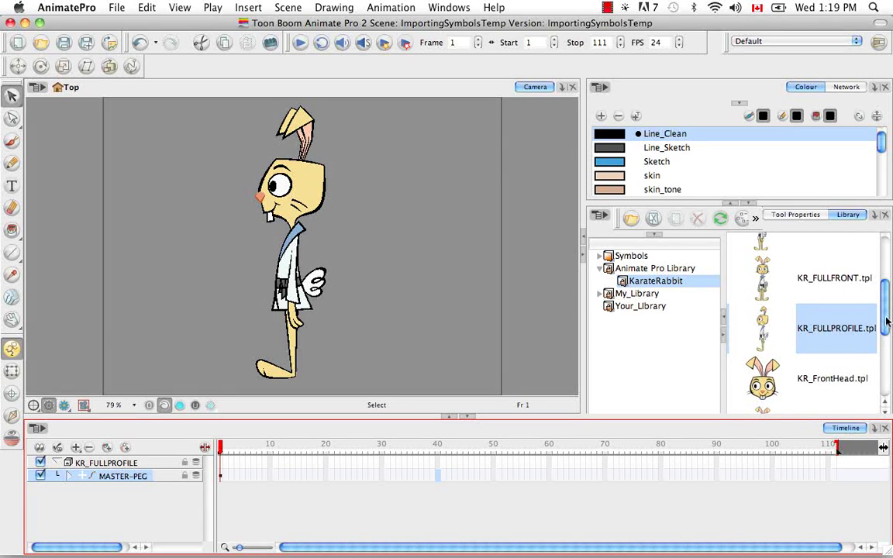
# Step: Place the KR_FrontHead.tpl template on the KR_HEAD-PEG layer at frame 20 to swap the profile head for the front view
pyautogui.moveTo(889, 322); pyautogui.dragTo(889, 345)
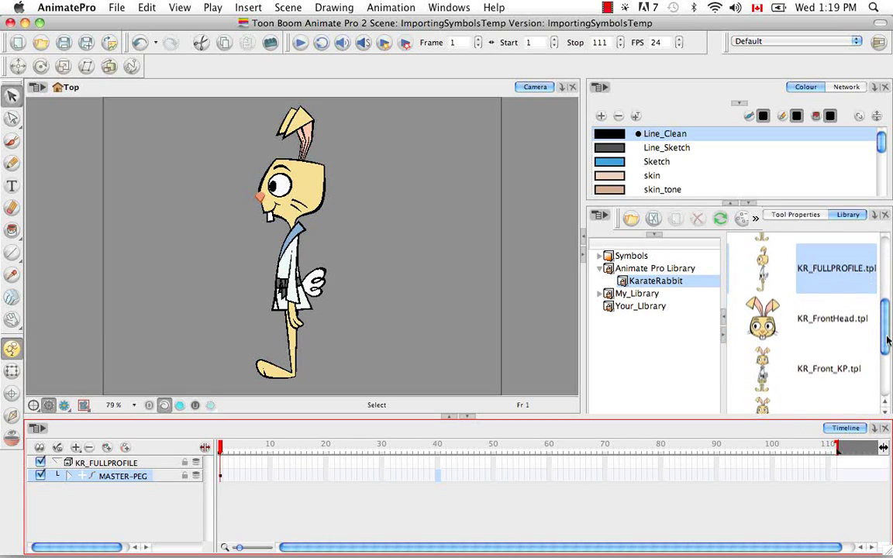
pyautogui.click(819, 324)
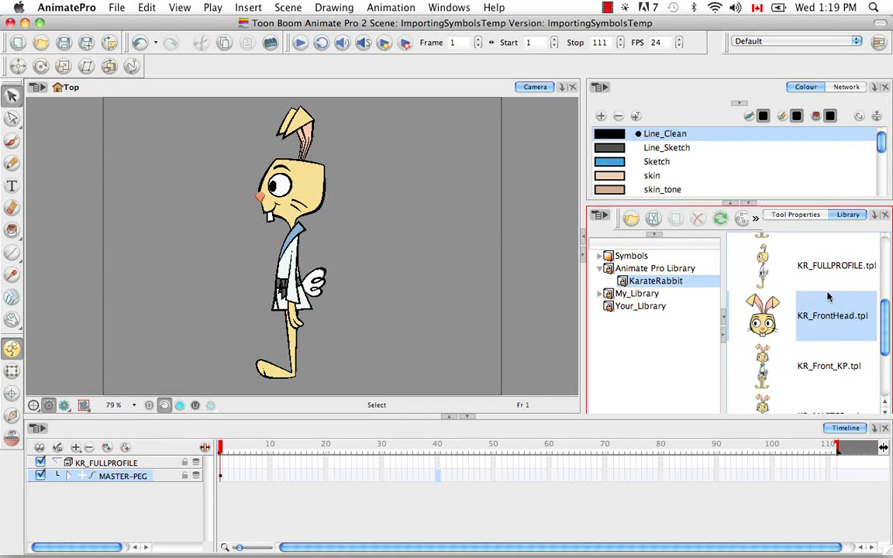
pyautogui.moveTo(221, 454); pyautogui.dragTo(325, 456)
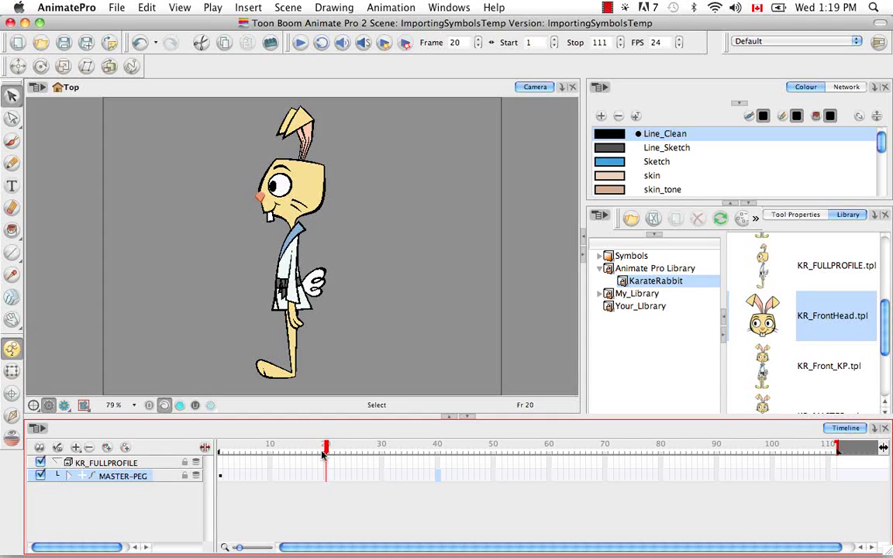
pyautogui.click(69, 477)
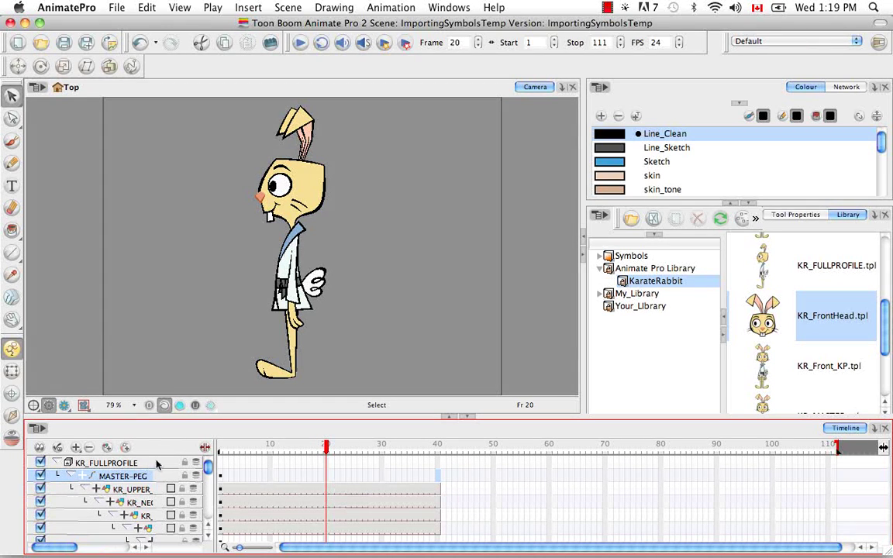
pyautogui.moveTo(260, 483); pyautogui.dragTo(281, 483)
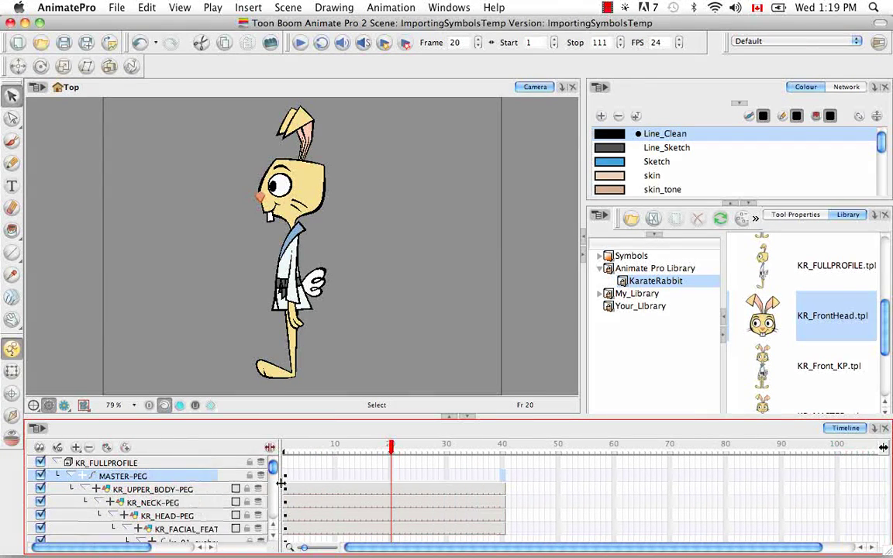
pyautogui.click(835, 312)
pyautogui.moveTo(813, 331); pyautogui.dragTo(394, 518)
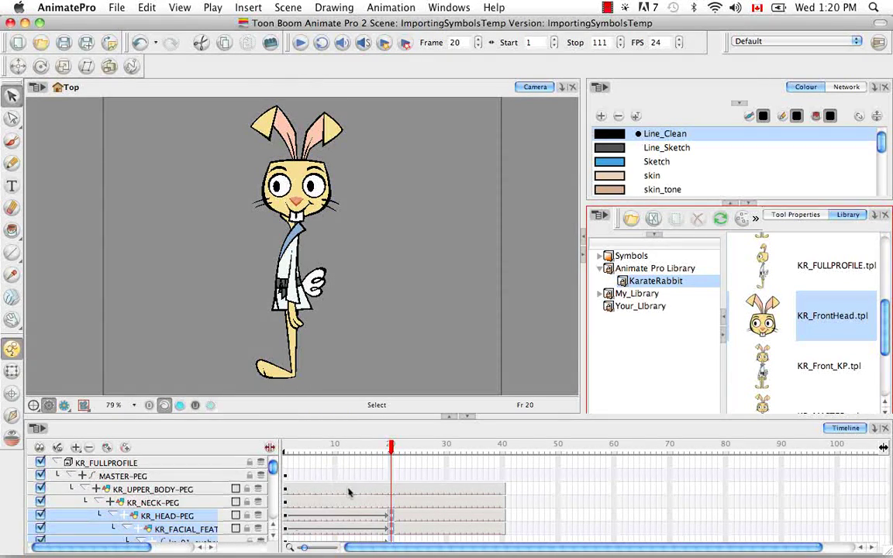
# Step: Collapse the KR_HEAD-PEG layer and set its keyframes at frames 20 and 1 to stop-motion
pyautogui.click(114, 517)
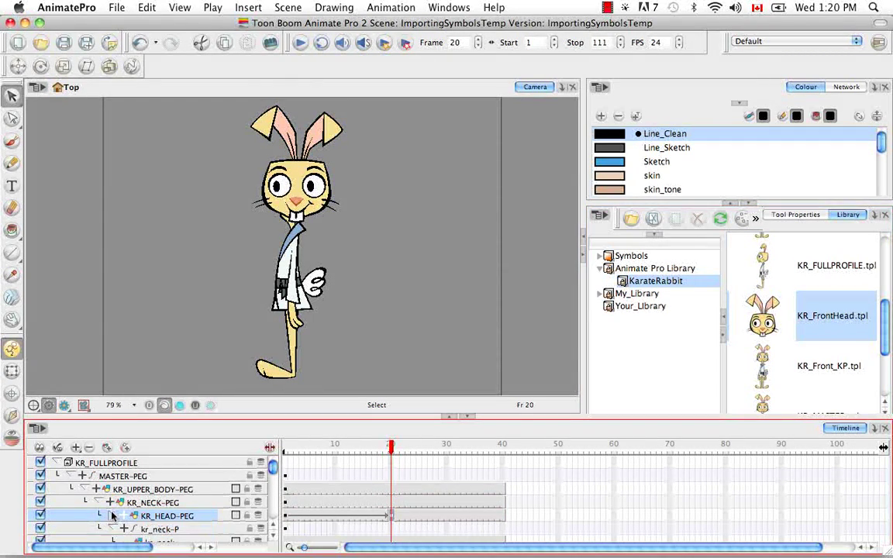
pyautogui.rightClick(392, 518)
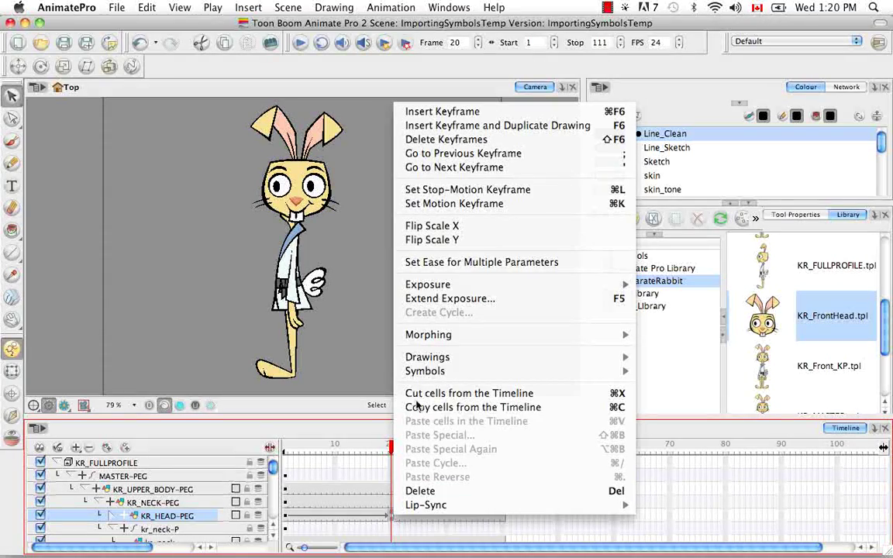
pyautogui.click(438, 188)
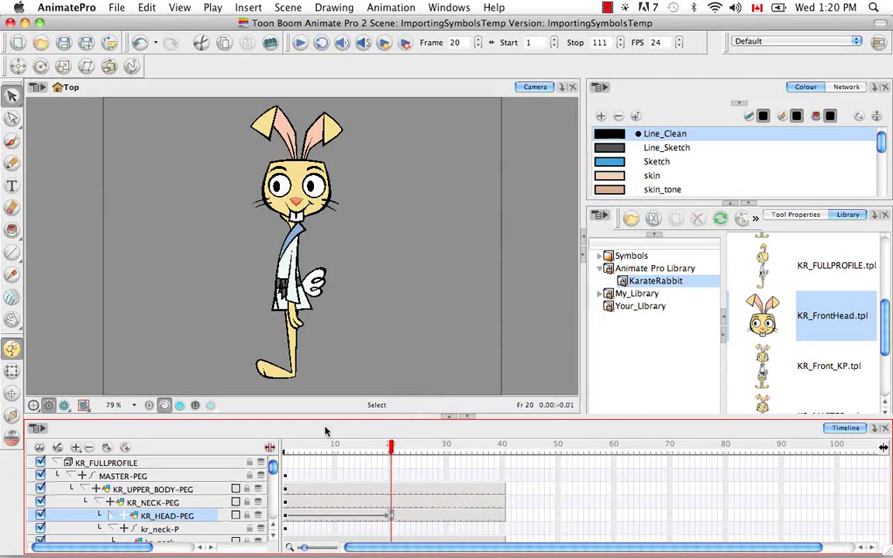
pyautogui.click(287, 516)
pyautogui.rightClick(286, 516)
pyautogui.click(362, 193)
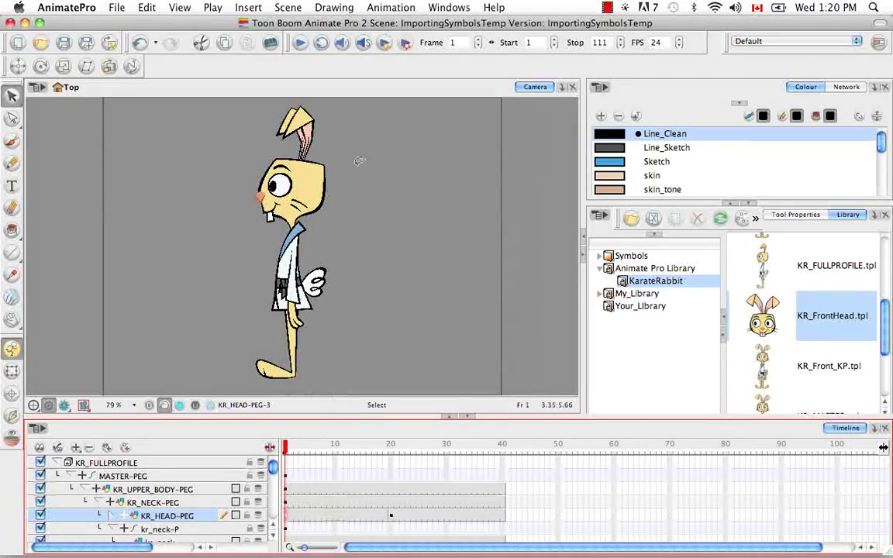
# Step: Nudge the front-view head slightly left and down onto the neck at frame 20 with the Transform tool
pyautogui.click(392, 516)
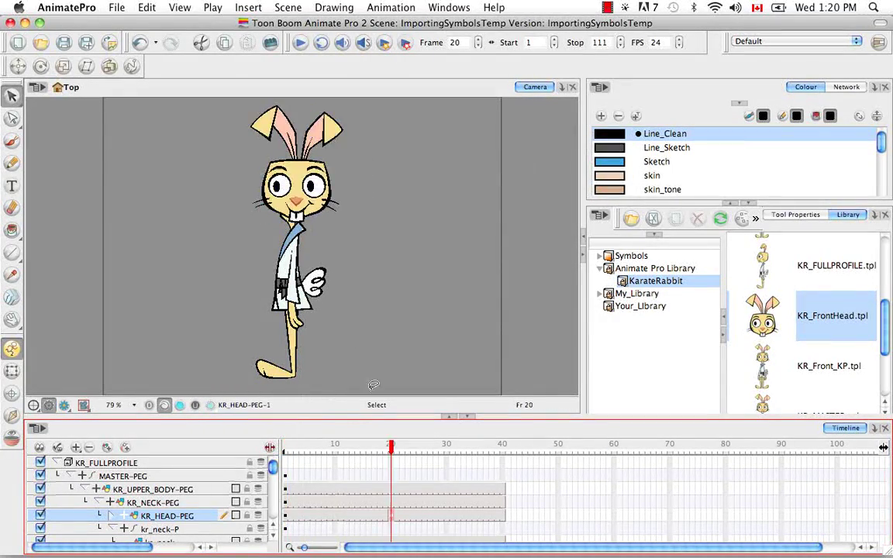
pyautogui.click(12, 371)
pyautogui.click(308, 194)
pyautogui.moveTo(308, 194); pyautogui.dragTo(304, 196)
pyautogui.click(384, 233)
# Step: Scrub the timeline around frame 20 and expand KR_HEAD-PEG to review the head swap
pyautogui.moveTo(393, 449); pyautogui.dragTo(391, 451)
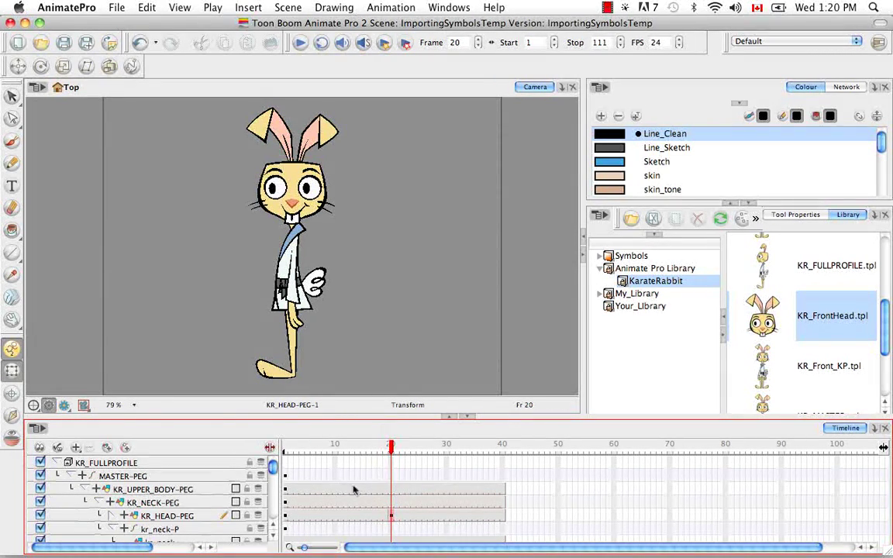
pyautogui.click(113, 516)
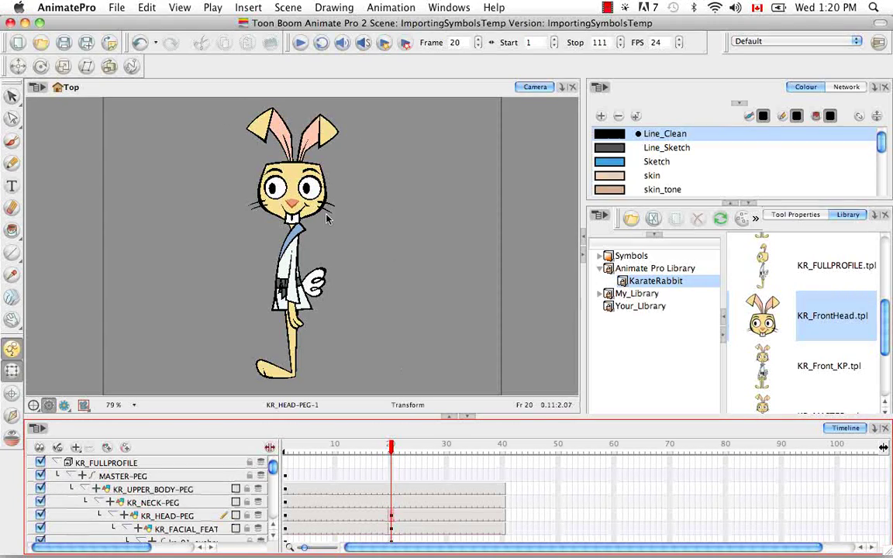
pyautogui.moveTo(392, 452); pyautogui.dragTo(391, 453)
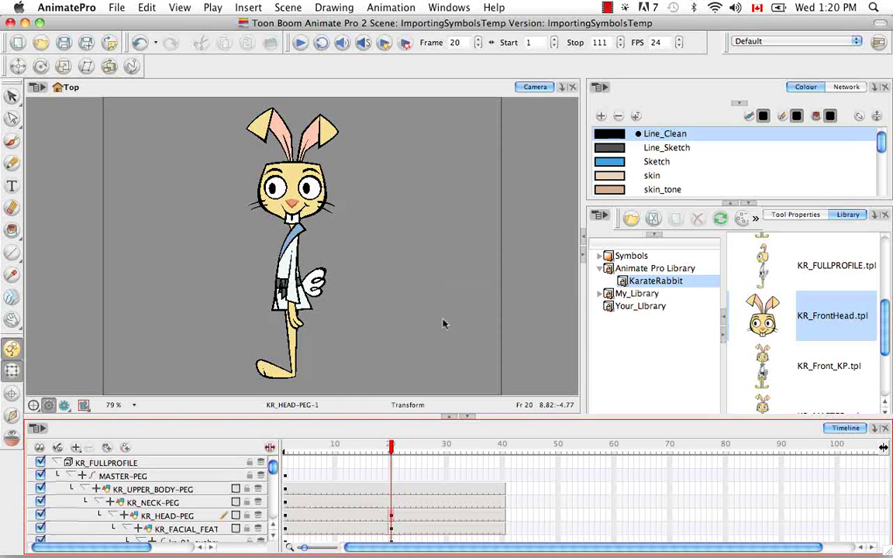
# Step: Collapse the KR_FULLPROFILE group and delete it from the timeline
pyautogui.click(59, 463)
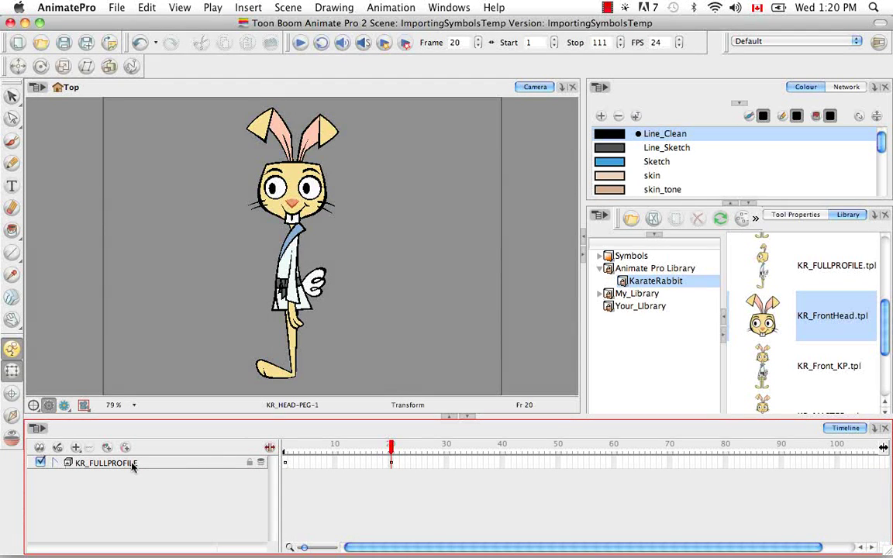
pyautogui.click(130, 463)
pyautogui.click(88, 448)
pyautogui.click(529, 307)
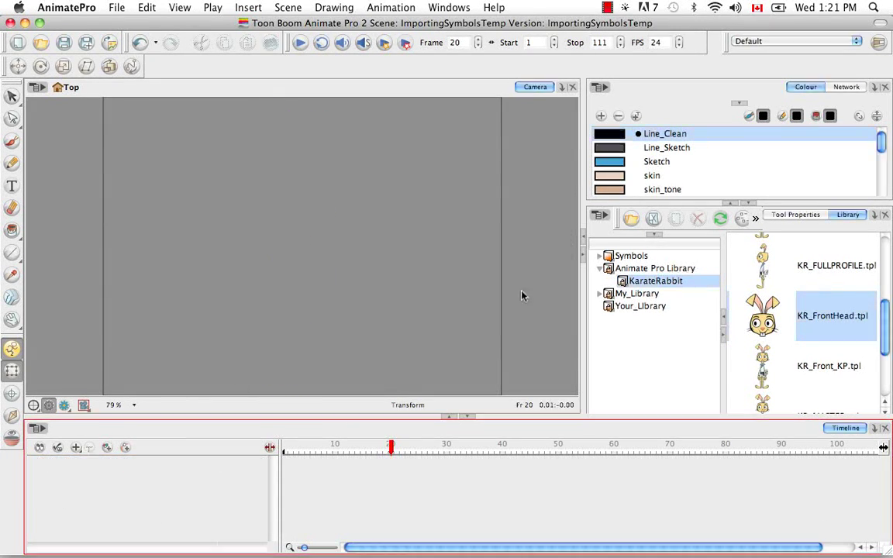
# Step: Place the bl_back_hair symbol from the Symbols folder near the camera frame's left edge at frame 20
pyautogui.click(626, 255)
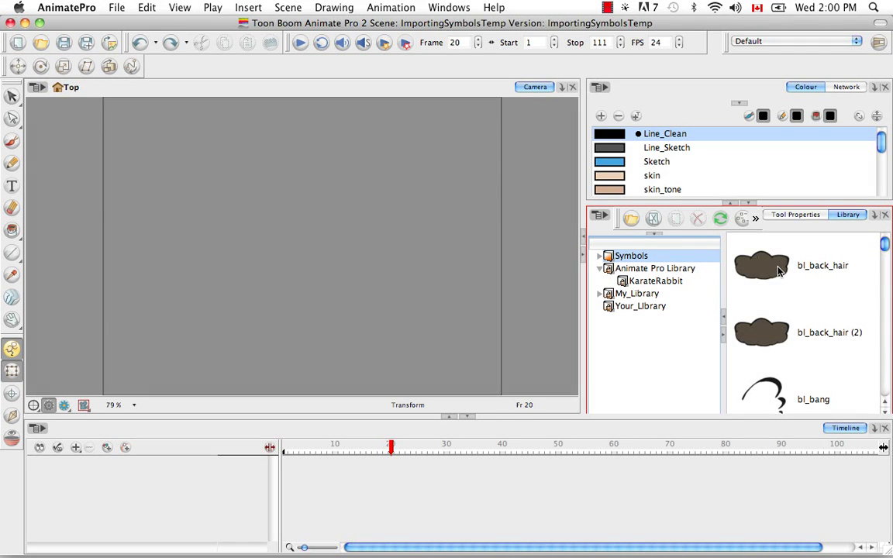
pyautogui.click(780, 271)
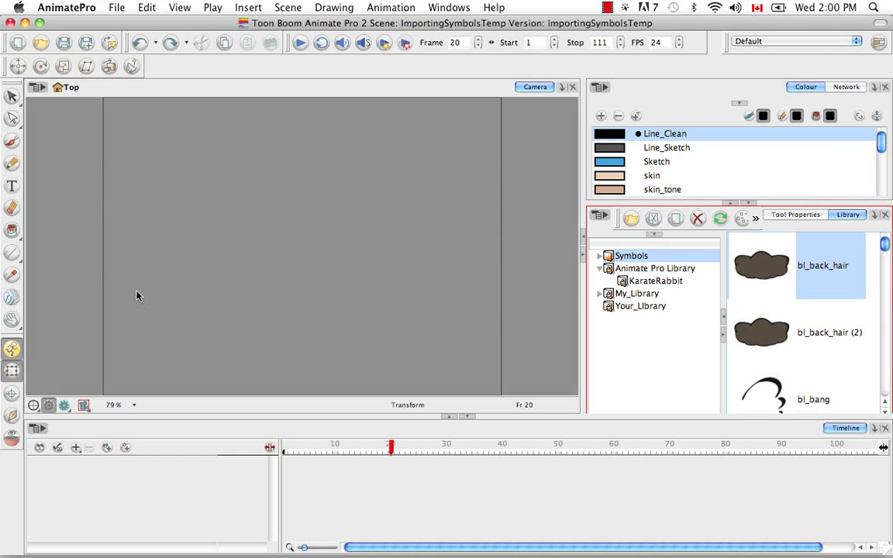
pyautogui.moveTo(136, 295); pyautogui.dragTo(136, 296)
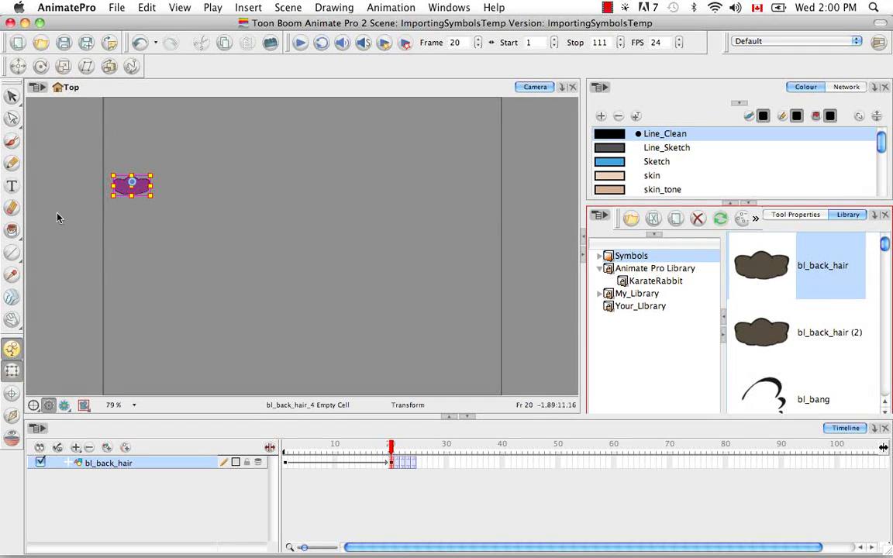
pyautogui.click(235, 258)
pyautogui.click(235, 257)
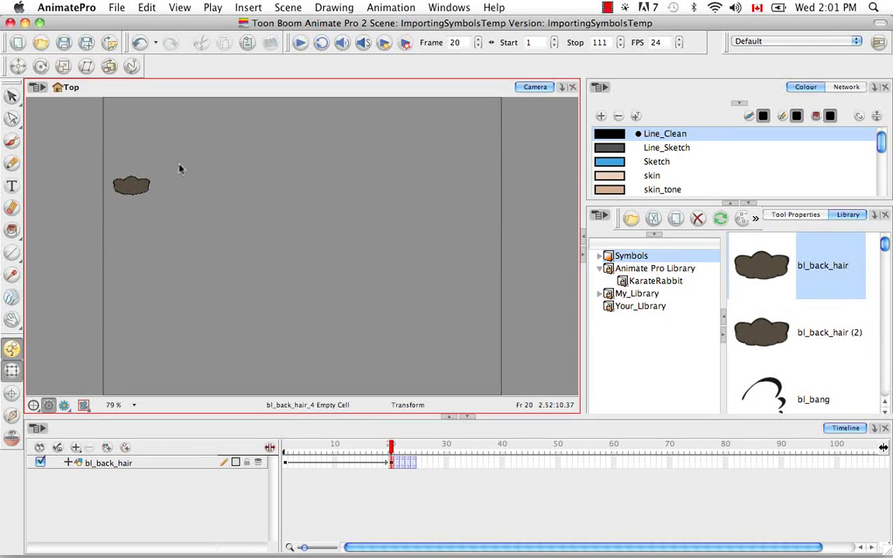
# Step: Add a second instance of the bl_back_hair symbol to the timeline as a separate layer above the first
pyautogui.moveTo(763, 266); pyautogui.dragTo(442, 406)
pyautogui.moveTo(148, 464); pyautogui.dragTo(151, 463)
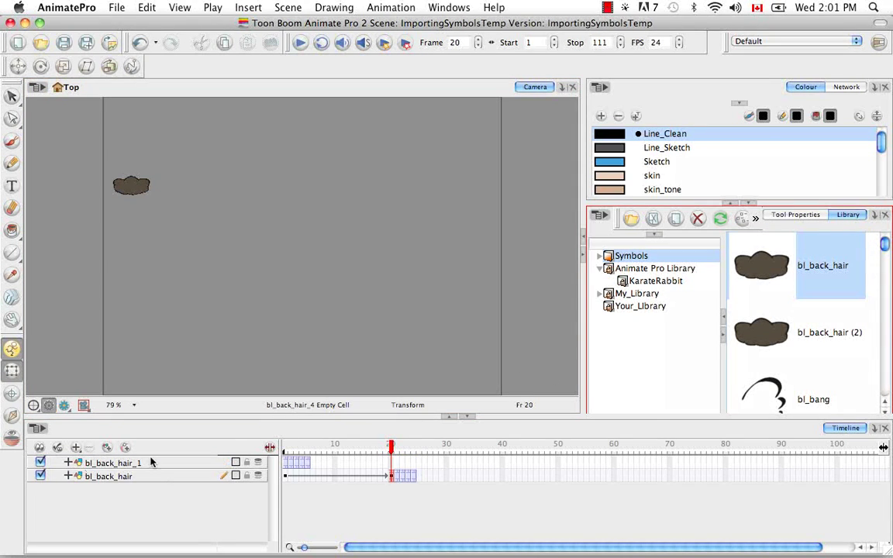
# Step: Move the bl_back_hair layer's exposed cells from frame 20 to frame 1 and select its drawing in the scene
pyautogui.click(393, 477)
pyautogui.keyDown('shift'); pyautogui.click(414, 478); pyautogui.keyUp('shift')
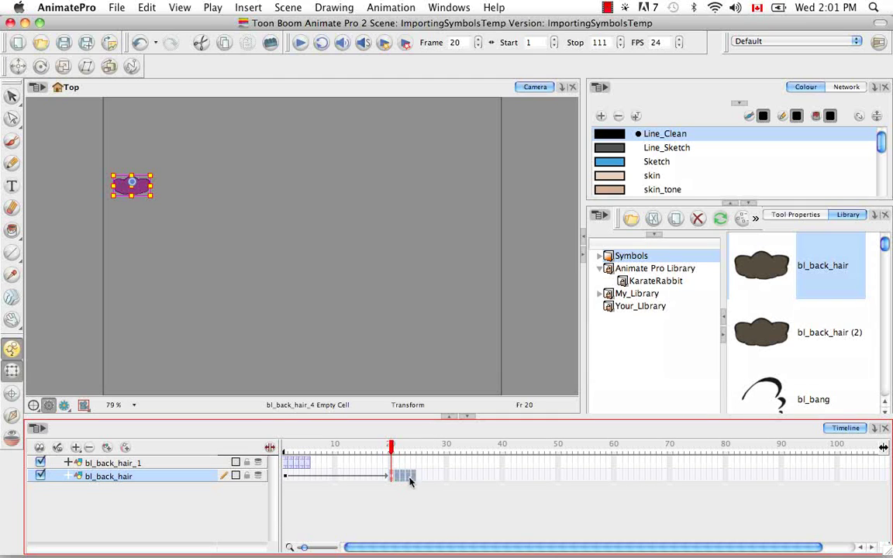
pyautogui.moveTo(392, 479); pyautogui.dragTo(286, 477)
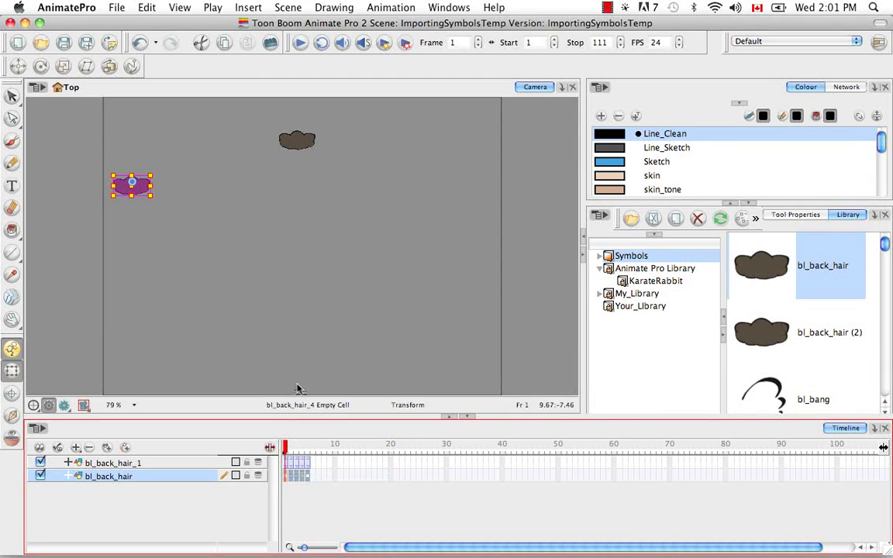
pyautogui.click(298, 386)
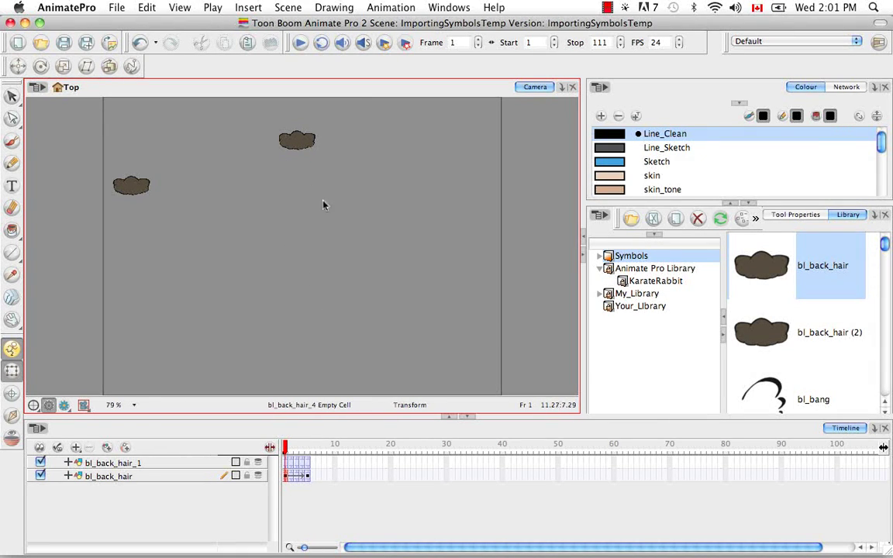
pyautogui.click(145, 189)
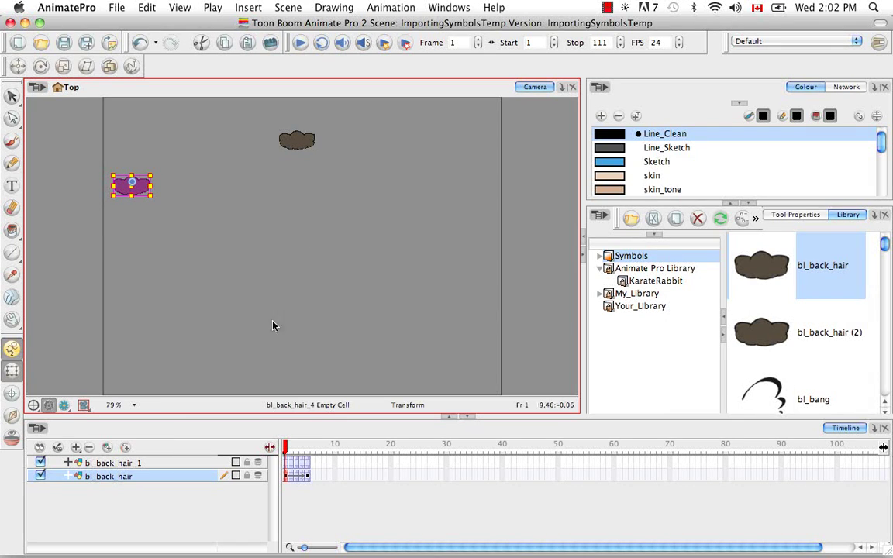
# Step: Delete both bl_back_hair layers from the timeline along with their drawing files and element folders
pyautogui.press('Delete')
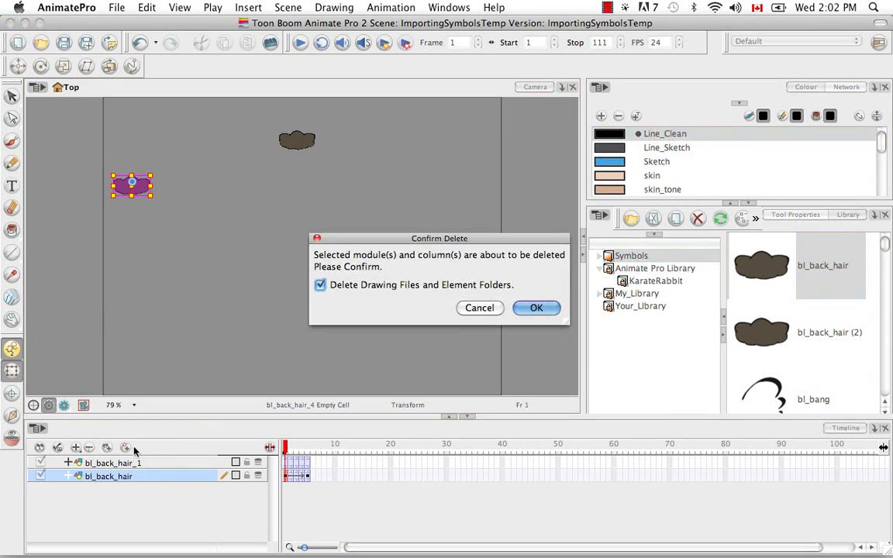
pyautogui.click(537, 309)
pyautogui.click(155, 464)
pyautogui.press('Delete')
pyautogui.click(537, 308)
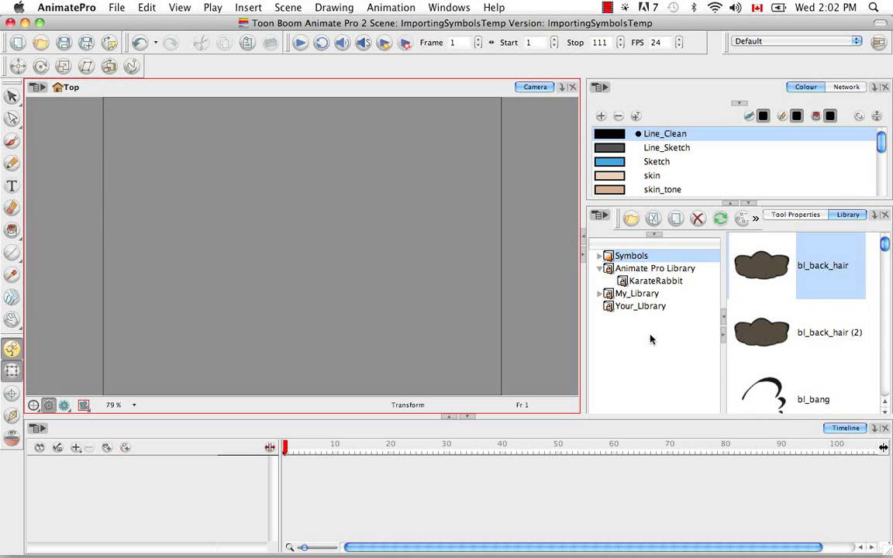
# Step: Import the bl_MASTER.tpl template from My_Library's Characters > Ballerina folder into the empty timeline and deselect it
pyautogui.click(603, 269)
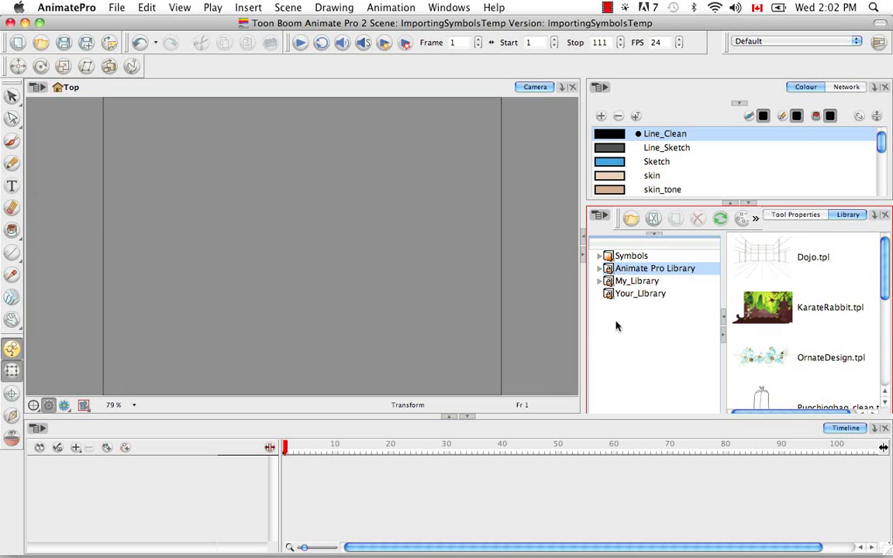
pyautogui.click(603, 281)
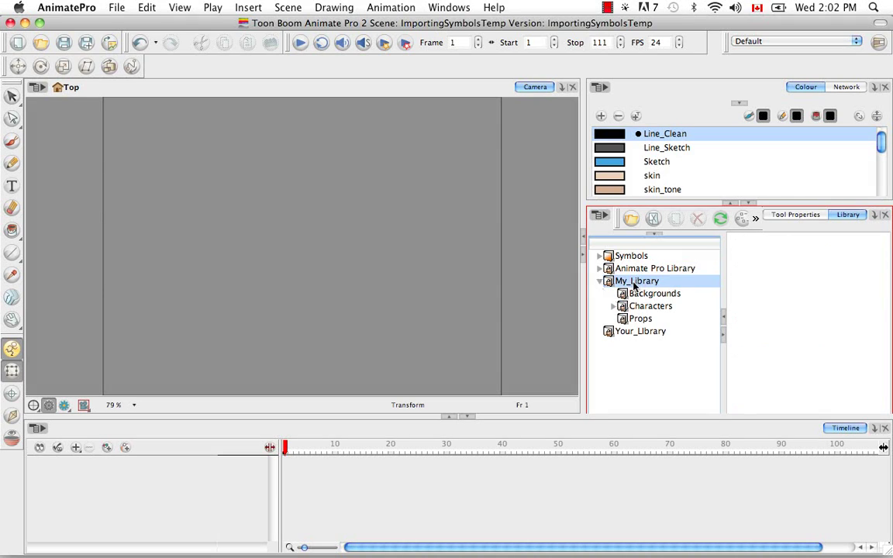
pyautogui.click(649, 306)
pyautogui.click(614, 307)
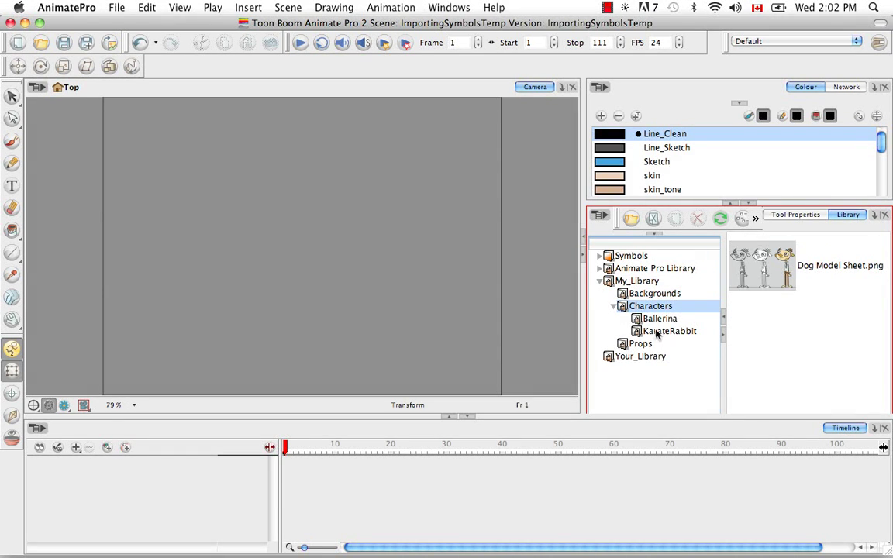
pyautogui.click(660, 320)
pyautogui.moveTo(825, 309); pyautogui.dragTo(229, 466)
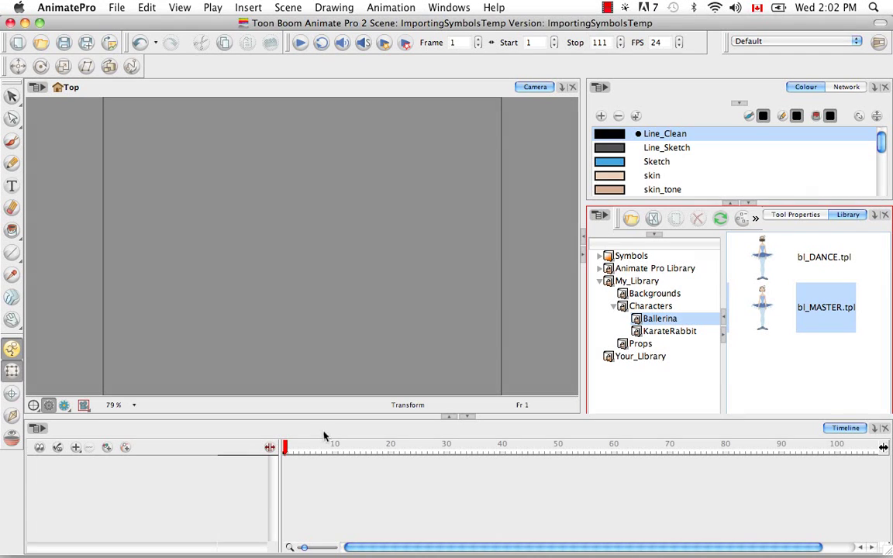
pyautogui.click(342, 121)
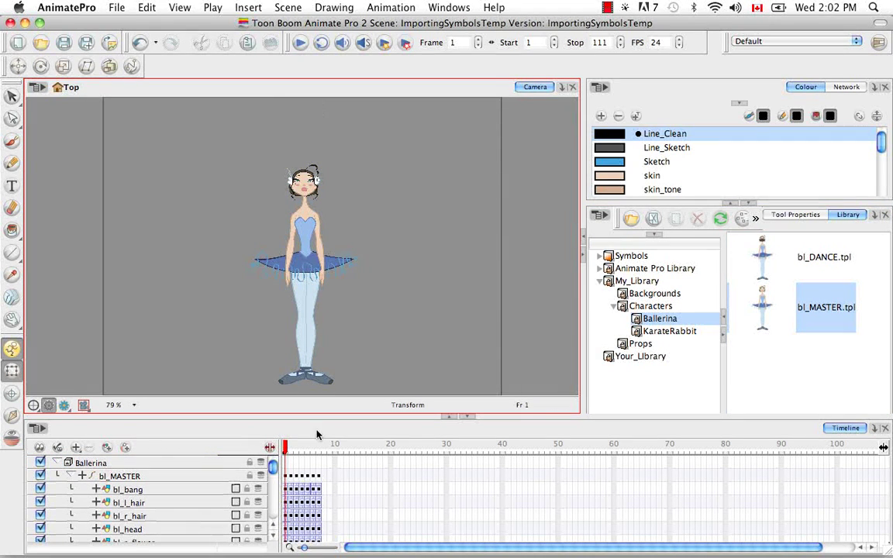
# Step: Scrub through the ballerina's poses and look over its layers, ending with the whole Ballerina group collapsed
pyautogui.moveTo(285, 447); pyautogui.dragTo(307, 451)
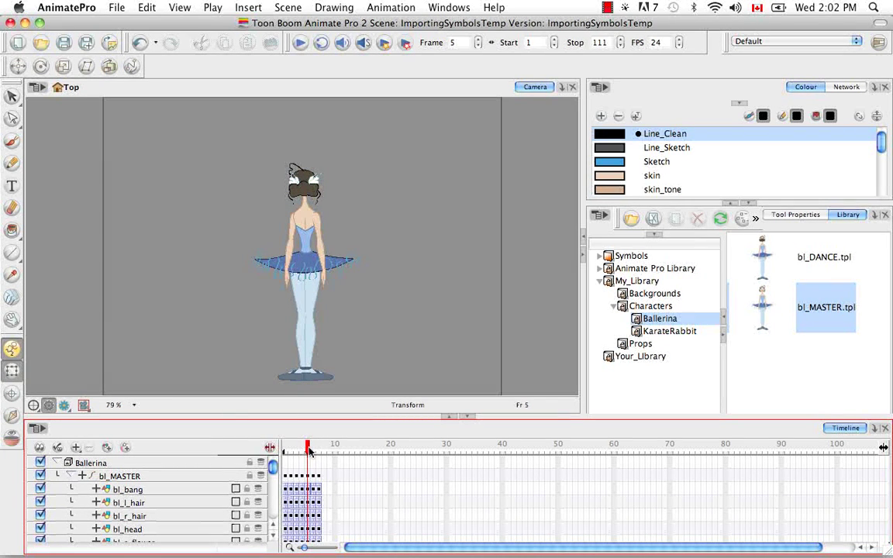
pyautogui.moveTo(307, 454); pyautogui.dragTo(274, 488)
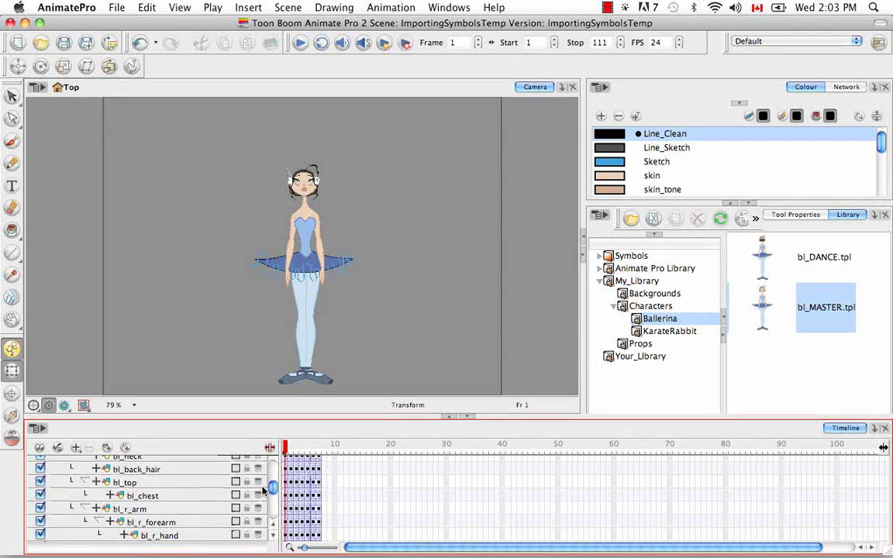
pyautogui.scroll(-3, 273, 488)
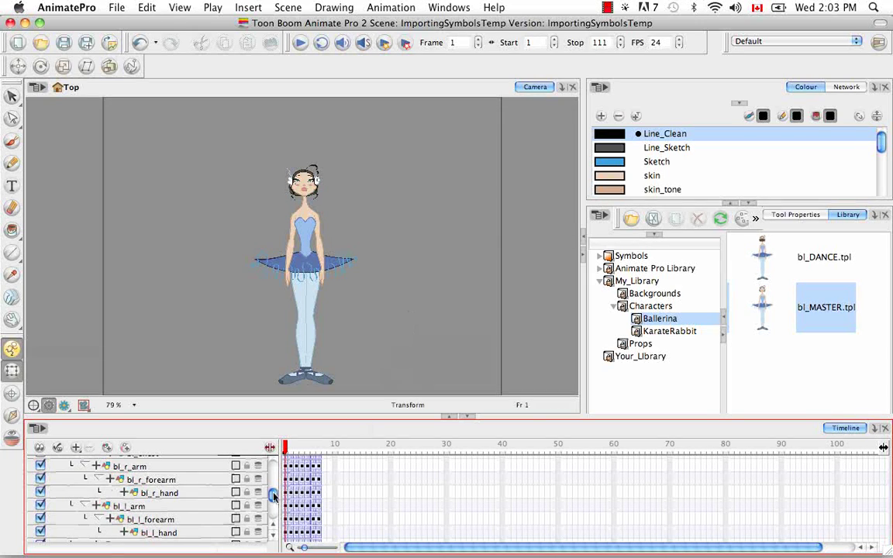
pyautogui.scroll(5, 273, 496)
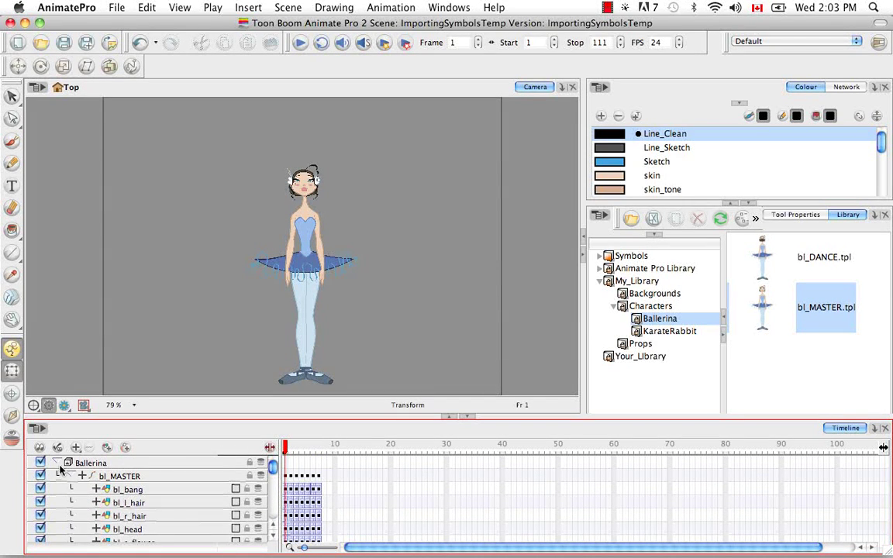
pyautogui.click(71, 476)
pyautogui.click(57, 463)
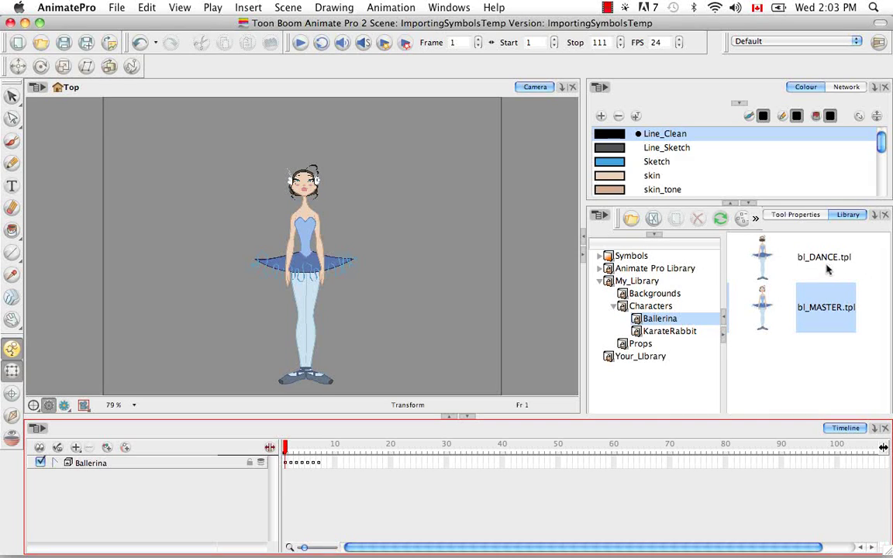
# Step: Import the bl_DANCE.tpl template into the camera view as a separate layer above the Ballerina group and deselect it
pyautogui.click(797, 264)
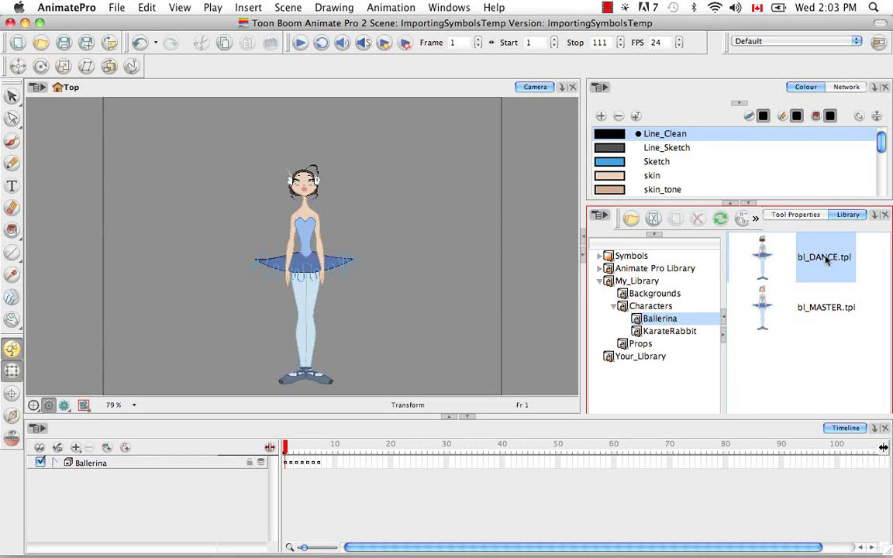
pyautogui.moveTo(815, 265); pyautogui.dragTo(320, 243)
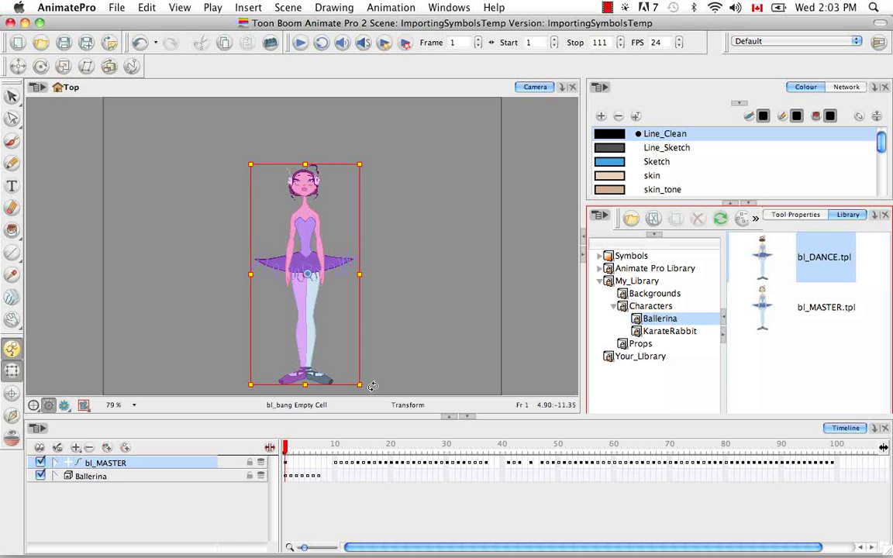
pyautogui.click(121, 516)
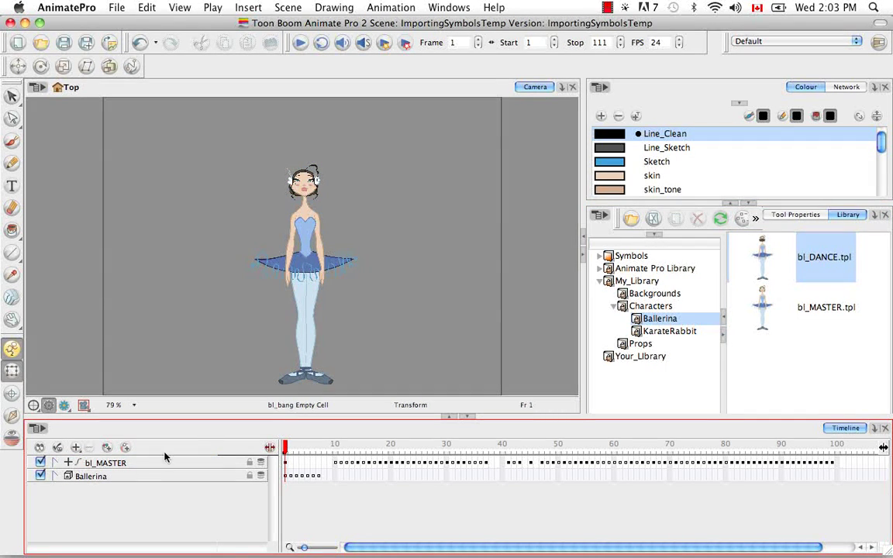
# Step: Hide the Ballerina group, play the imported dance animation and inspect the keyframes on its sublayers
pyautogui.click(40, 476)
pyautogui.click(300, 44)
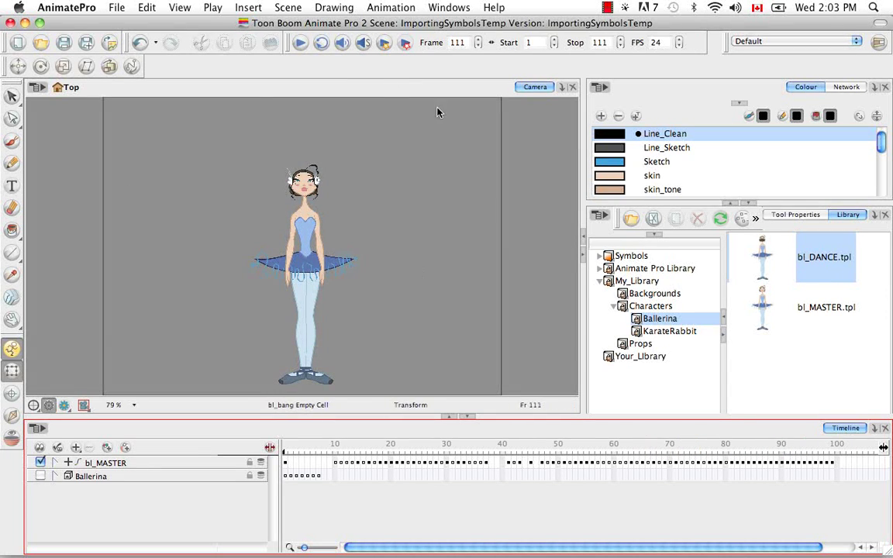
pyautogui.click(57, 464)
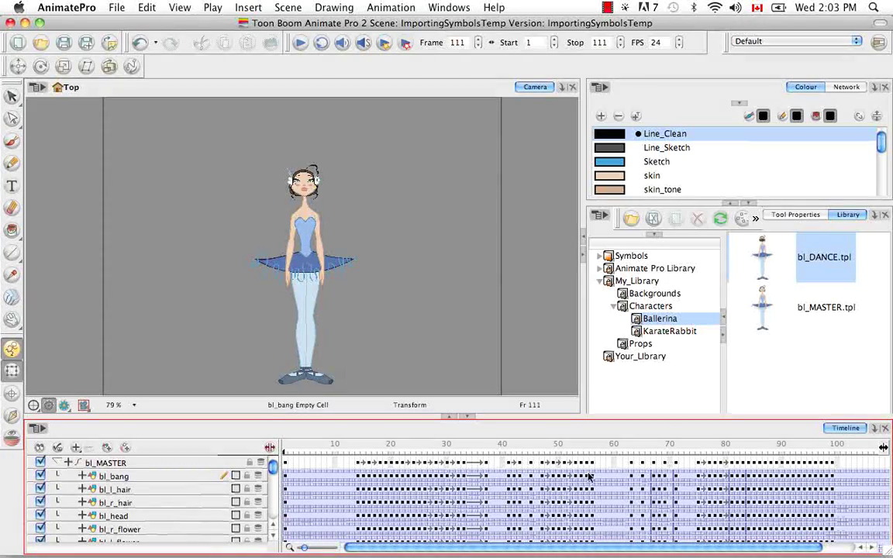
pyautogui.moveTo(360, 437); pyautogui.dragTo(285, 442)
pyautogui.click(56, 462)
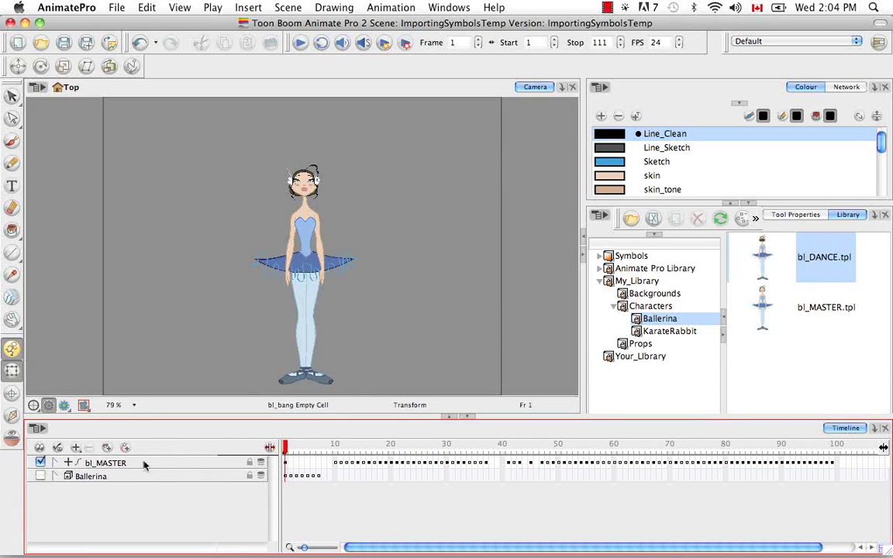
# Step: Delete the dance animation's separate bl_MASTER layer and show the Ballerina group again
pyautogui.click(497, 463)
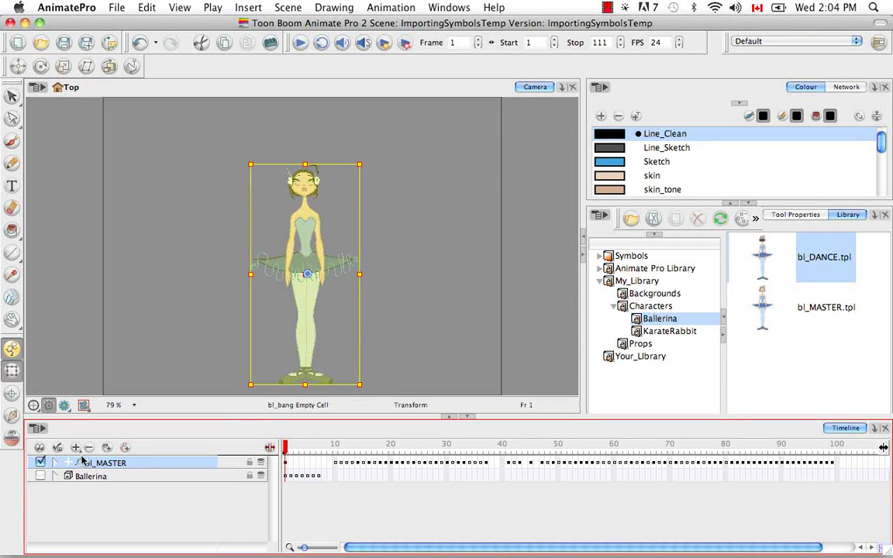
pyautogui.press('Delete')
pyautogui.click(547, 309)
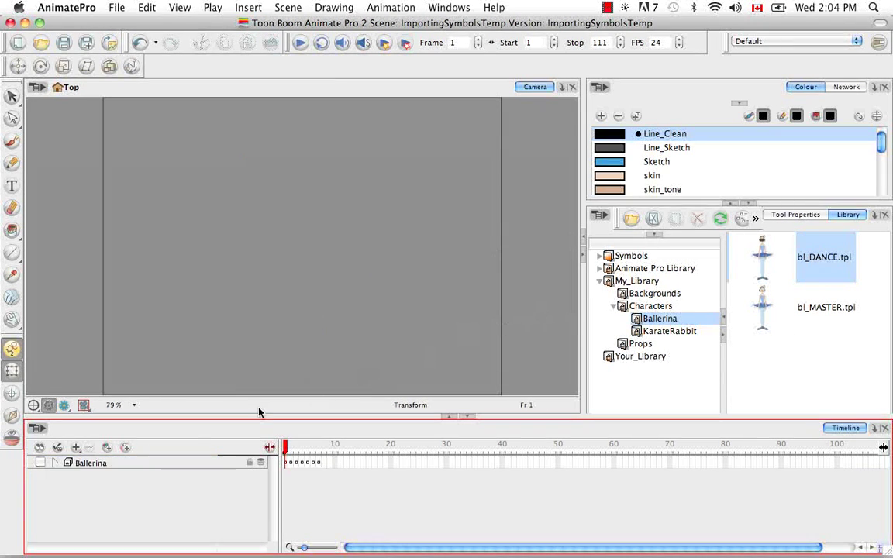
pyautogui.click(41, 463)
# Step: Expand the Ballerina group and delete all of bl_MASTER's cells after frame 1
pyautogui.click(56, 463)
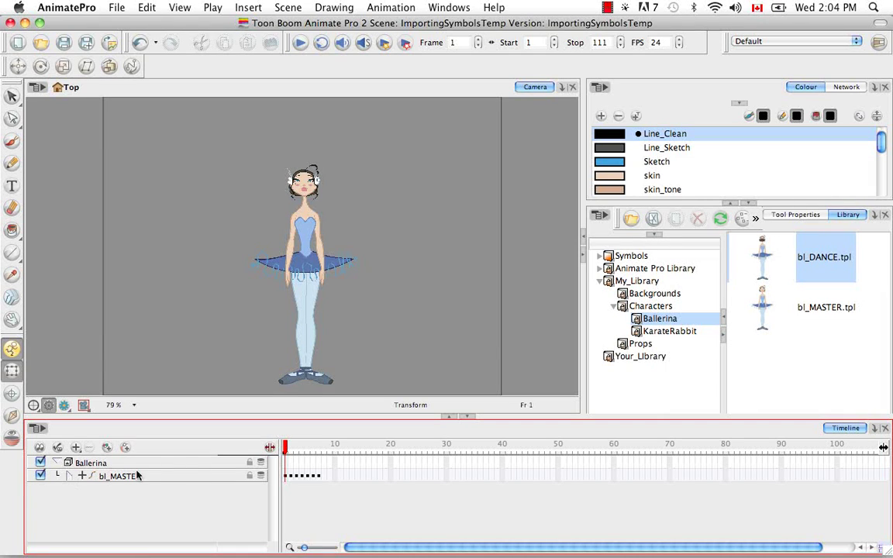
pyautogui.click(70, 475)
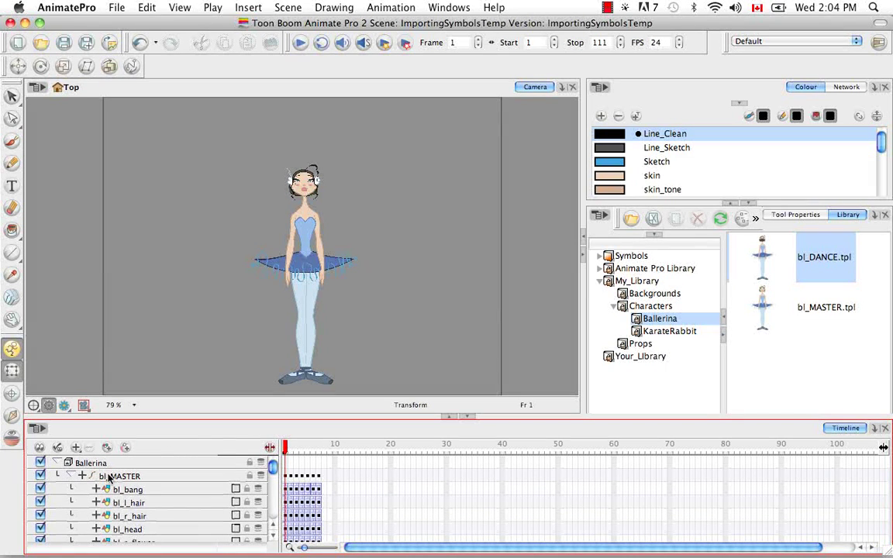
pyautogui.click(72, 475)
pyautogui.click(291, 476)
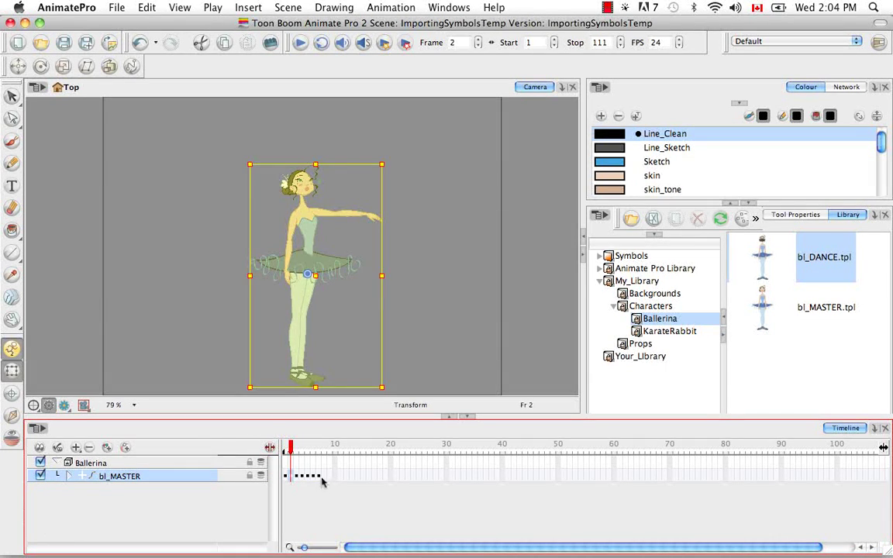
pyautogui.press('BackSpace')
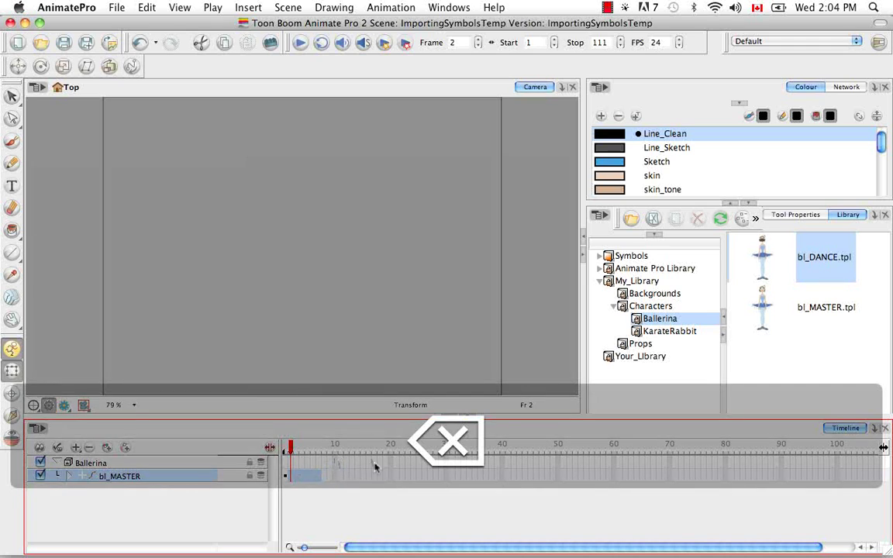
# Step: Extend bl_MASTER's first-frame exposure to frame 50 and expand its sublayers from frame 1 to check it
pyautogui.click(560, 474)
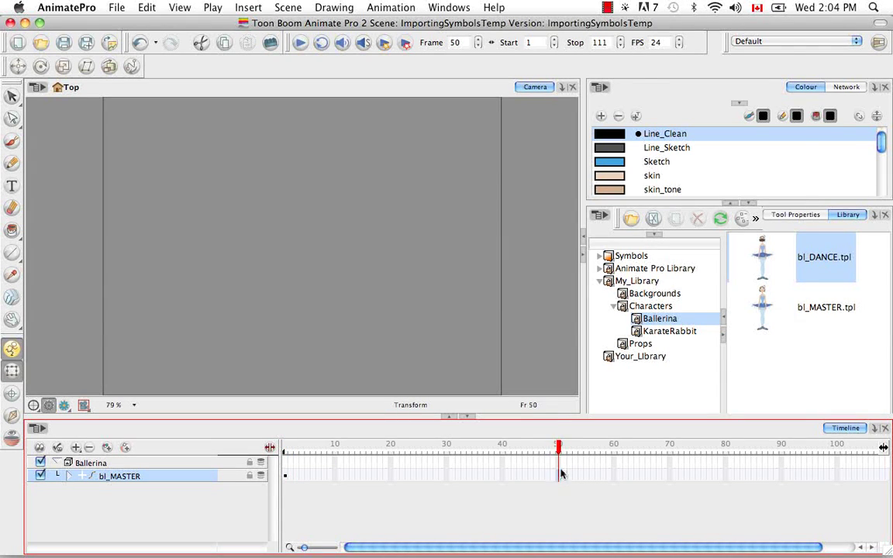
pyautogui.rightClick(558, 474)
pyautogui.click(620, 254)
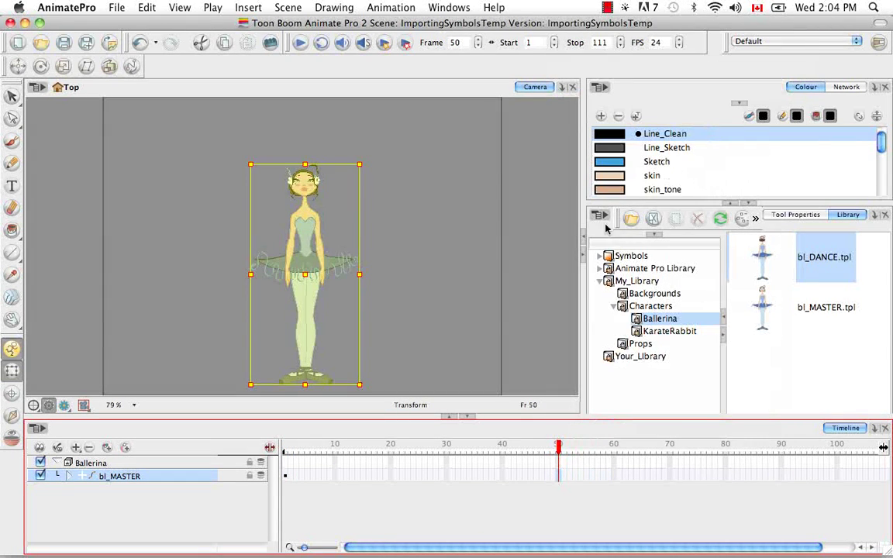
pyautogui.moveTo(559, 446); pyautogui.dragTo(284, 452)
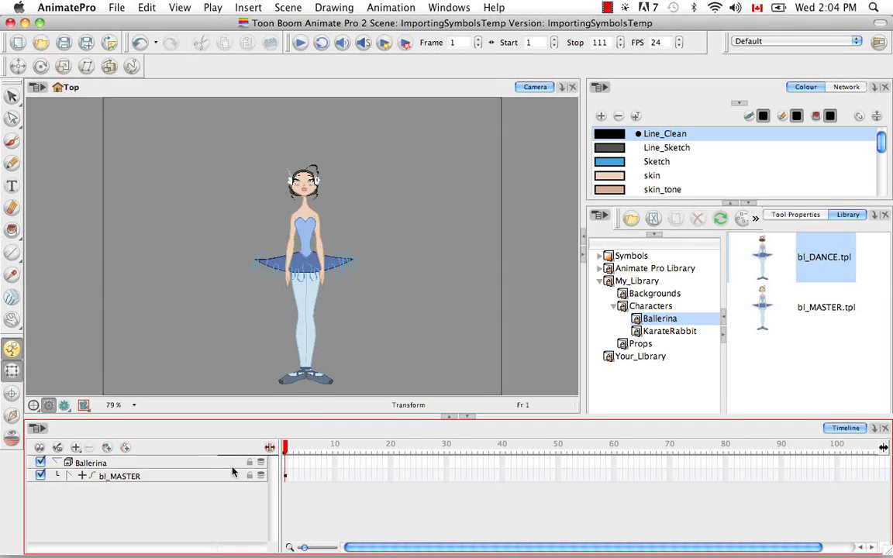
pyautogui.click(70, 476)
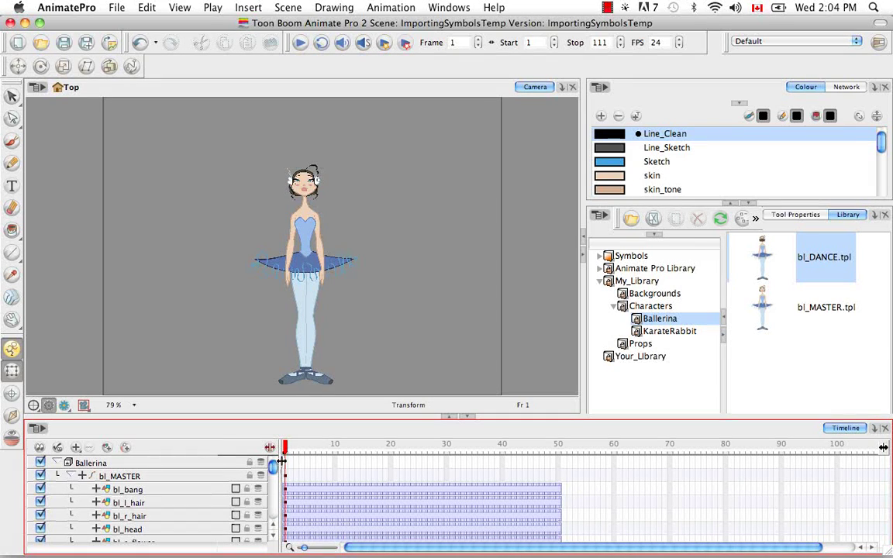
# Step: Add the bl_DANCE.tpl template onto the existing bl_MASTER layers at frame 30 and play the animation
pyautogui.moveTo(287, 453); pyautogui.dragTo(446, 442)
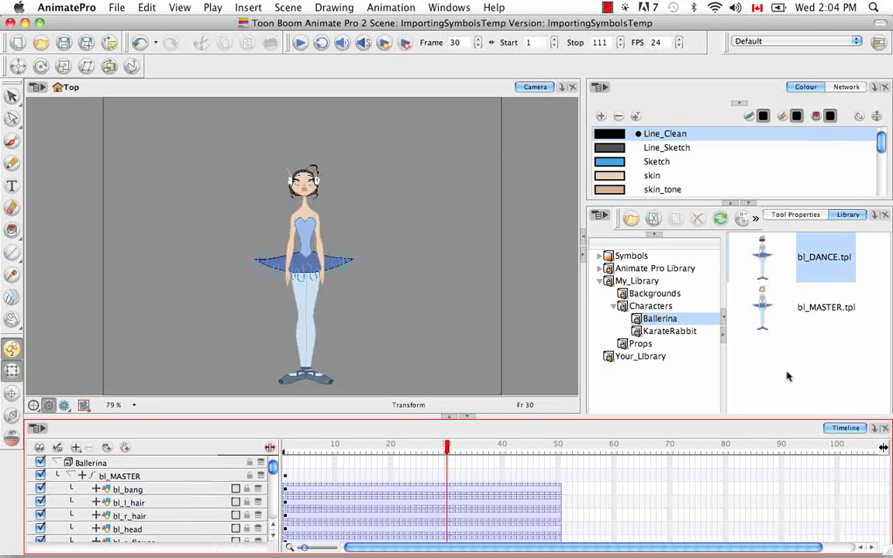
pyautogui.click(814, 254)
pyautogui.moveTo(811, 260); pyautogui.dragTo(436, 453)
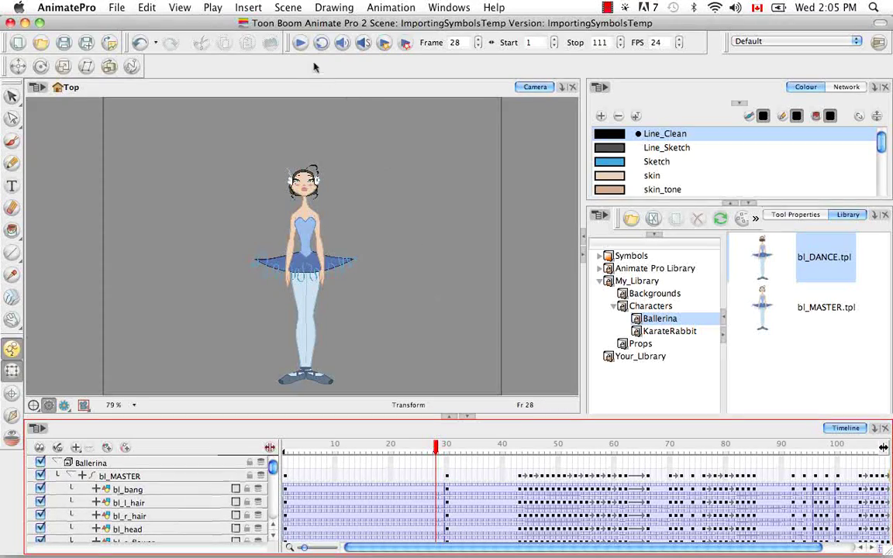
pyautogui.click(299, 44)
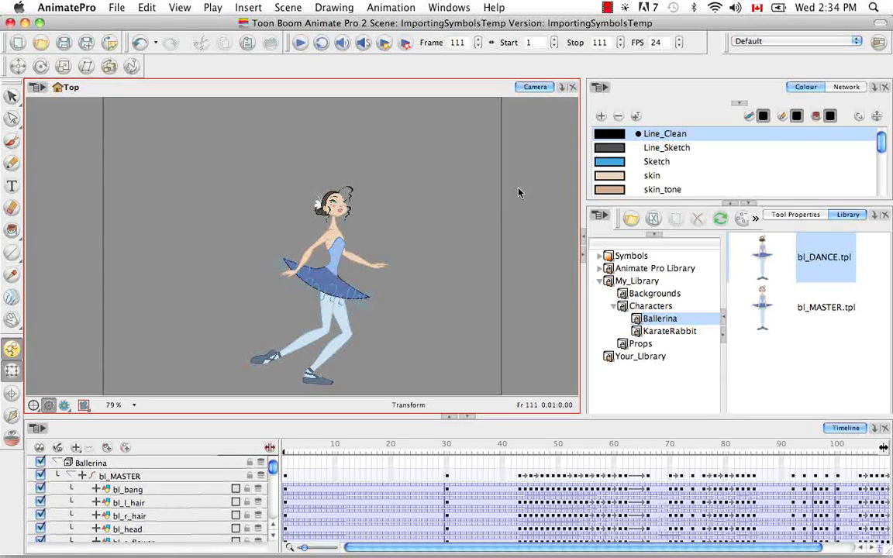
# Step: Import the AsianBG.tpl template from My_Library's Backgrounds folder into the Network view beside the Ballerina modules
pyautogui.click(842, 88)
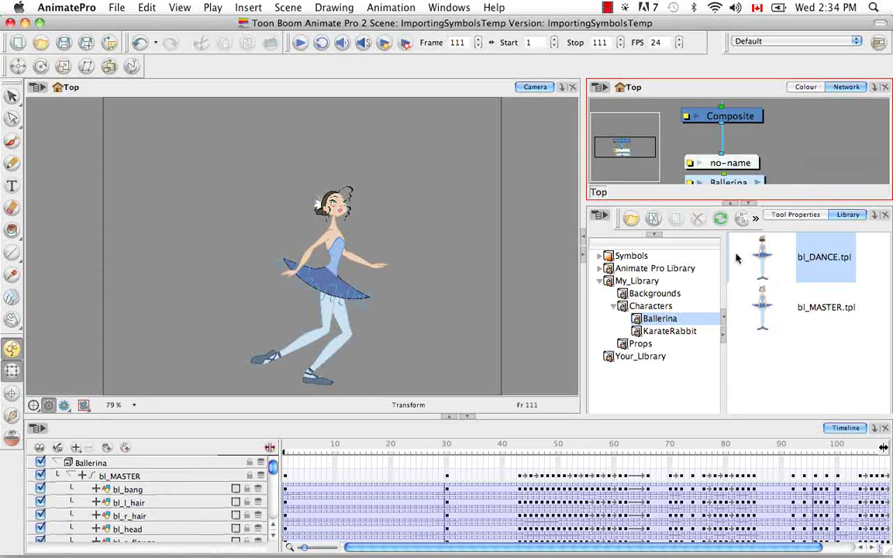
pyautogui.click(624, 281)
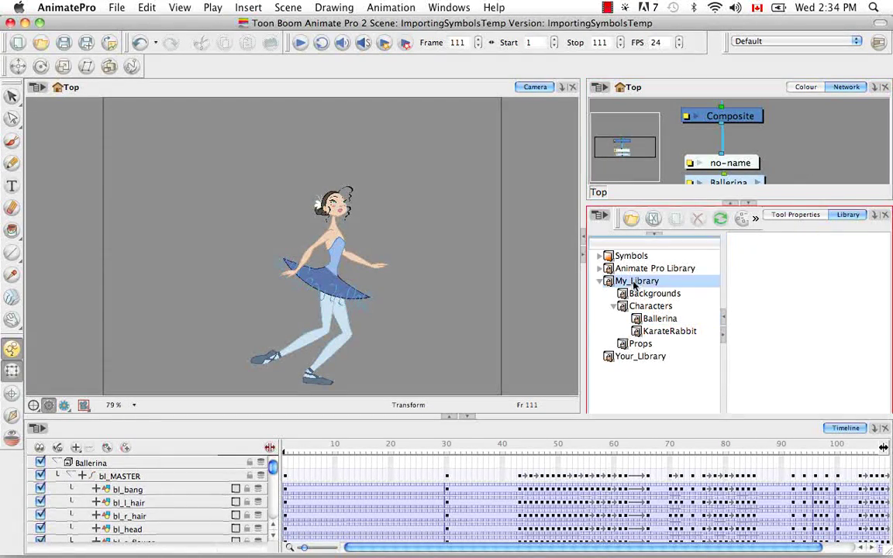
pyautogui.click(624, 294)
pyautogui.moveTo(771, 267); pyautogui.dragTo(798, 149)
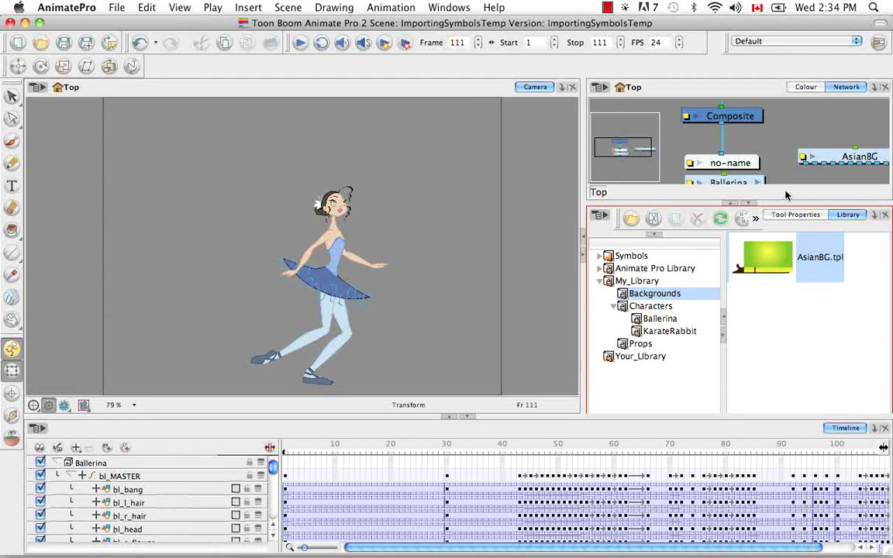
pyautogui.click(685, 88)
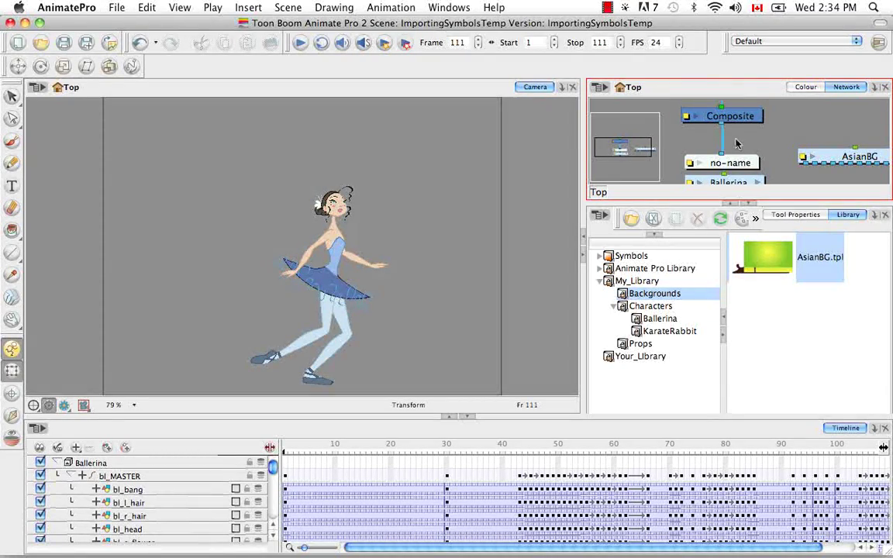
# Step: Enlarge the Network view to full screen, move AsianBG farther from the Ballerina network, and select the connected Composite, no-name and Ballerina modules
pyautogui.press('super+f')
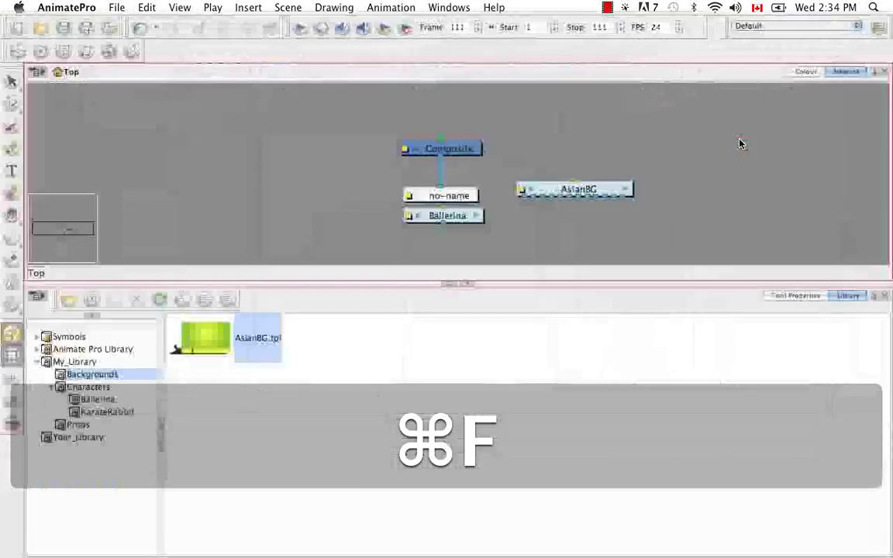
pyautogui.press('super+f')
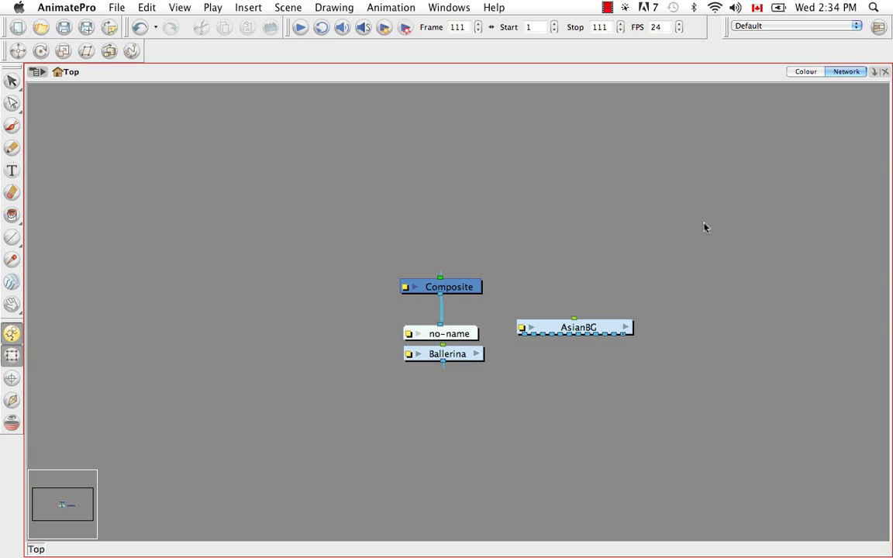
pyautogui.moveTo(620, 326); pyautogui.dragTo(691, 318)
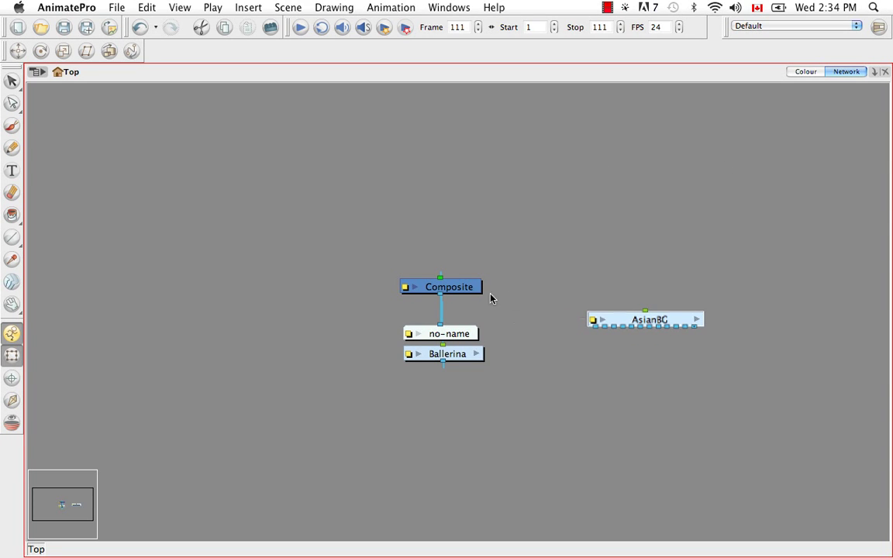
pyautogui.moveTo(327, 245); pyautogui.dragTo(548, 416)
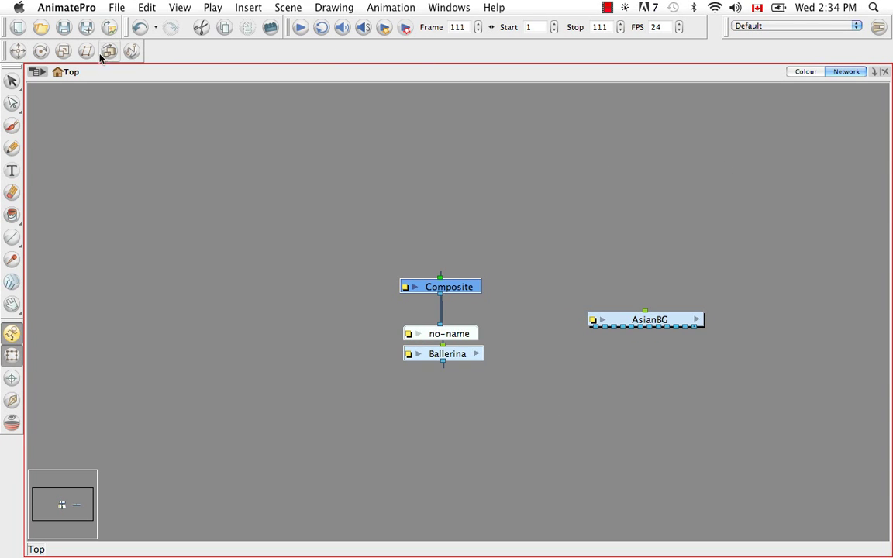
# Step: Show the Network View toolbar and hide the Advanced Animation toolbar
pyautogui.click(441, 11)
pyautogui.moveTo(481, 69)
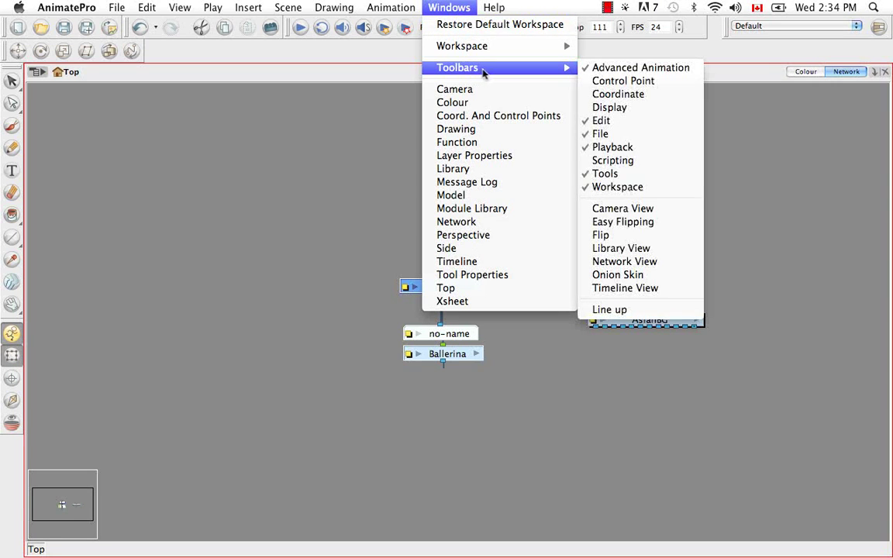
pyautogui.click(624, 261)
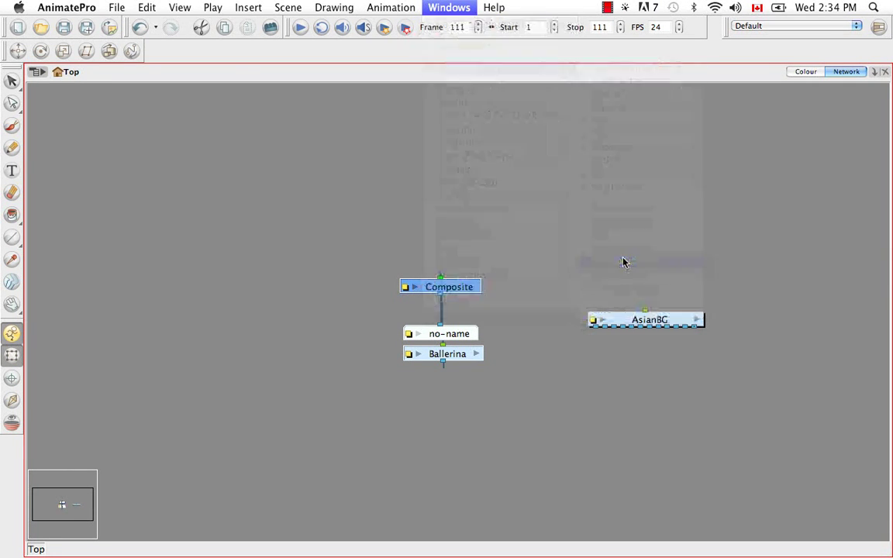
pyautogui.click(450, 8)
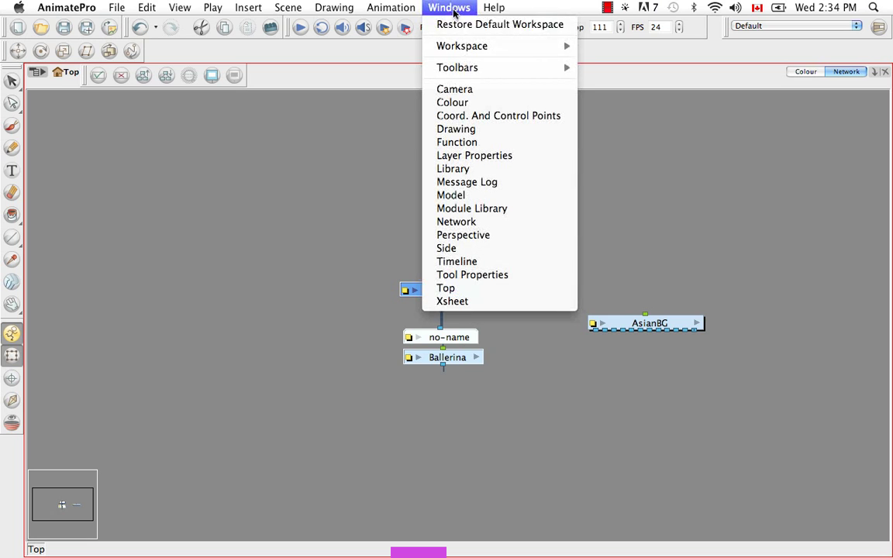
pyautogui.moveTo(514, 67)
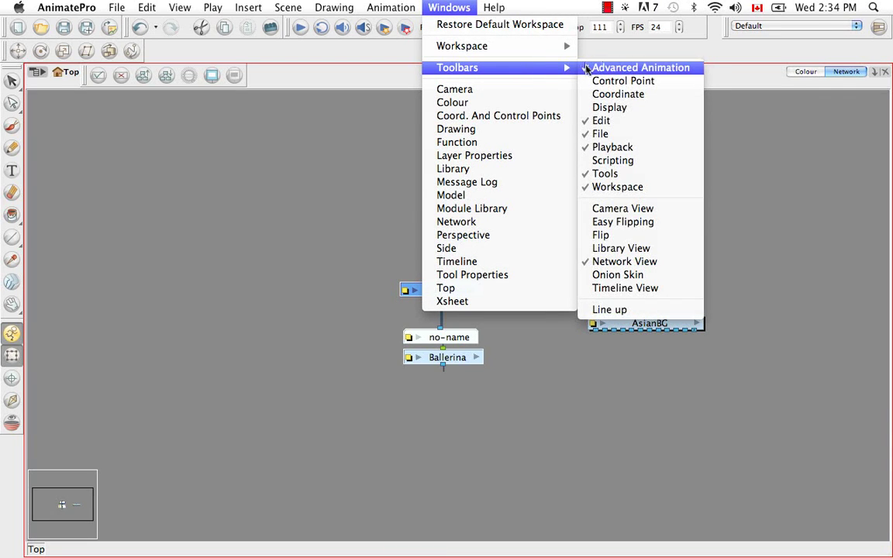
pyautogui.click(582, 68)
# Step: Order the selected network vertically so Ballerina sits above Composite, and offset the Ballerina module up and to the left of Composite
pyautogui.click(142, 52)
pyautogui.click(426, 331)
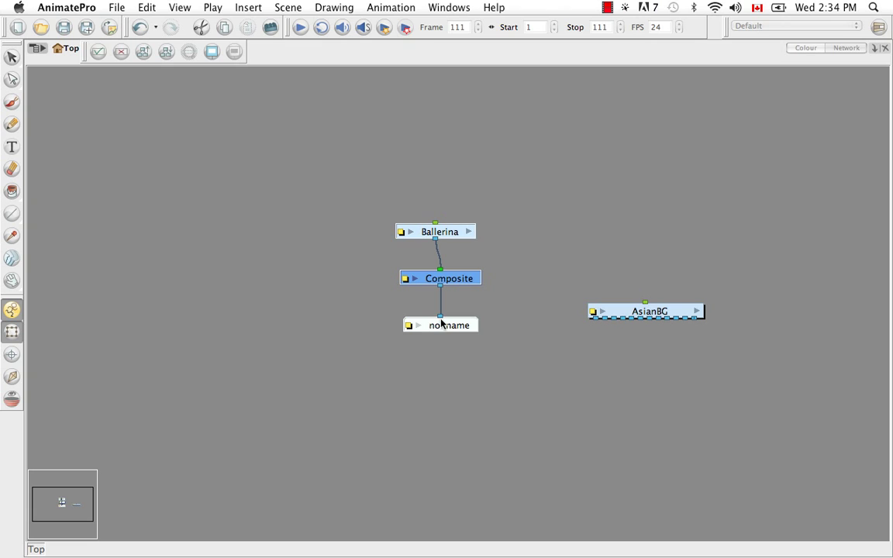
pyautogui.moveTo(451, 229); pyautogui.dragTo(396, 217)
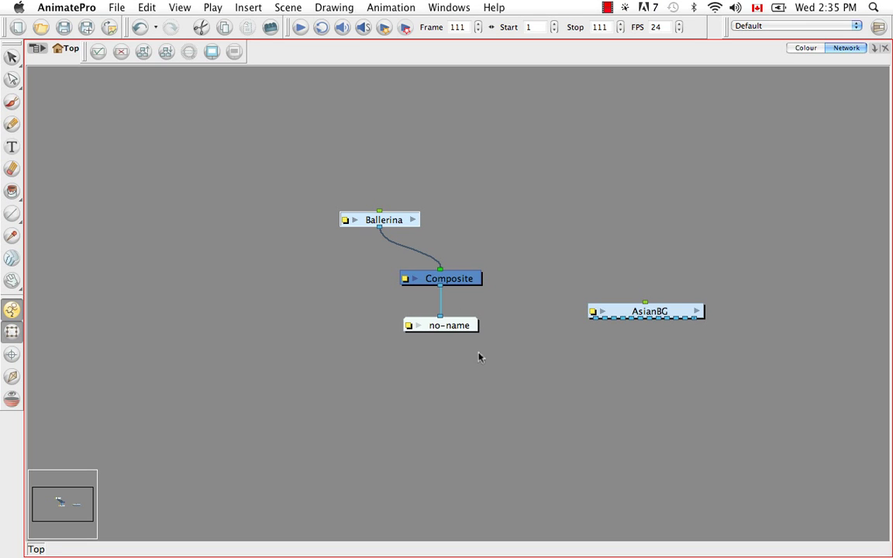
# Step: Rename the no-name module as Display and move the AsianBG module up, above and to the right of Composite
pyautogui.click(409, 327)
pyautogui.press('BackSpace')
pyautogui.press('BackSpace')
pyautogui.press('BackSpace')
pyautogui.press('BackSpace')
pyautogui.press('BackSpace')
pyautogui.press('BackSpace')
pyautogui.press('BackSpace')
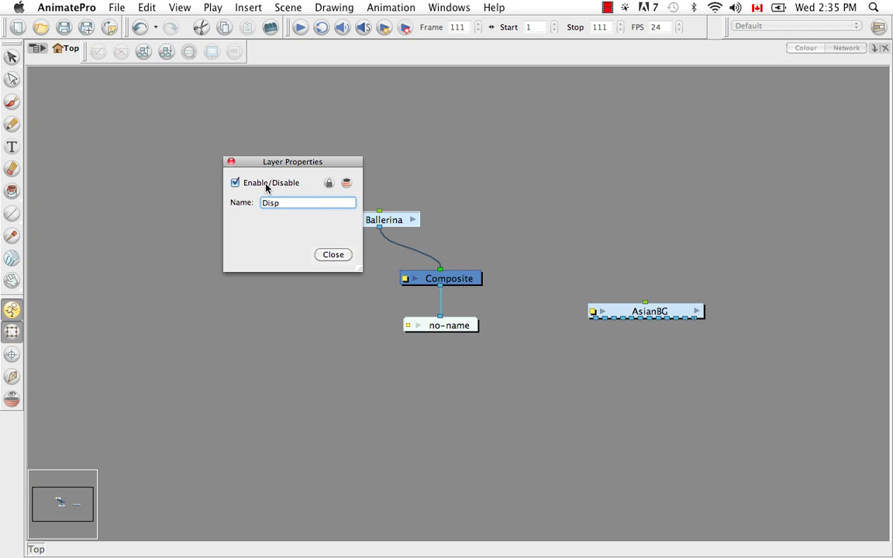
pyautogui.click(340, 254)
pyautogui.moveTo(691, 314); pyautogui.dragTo(617, 201)
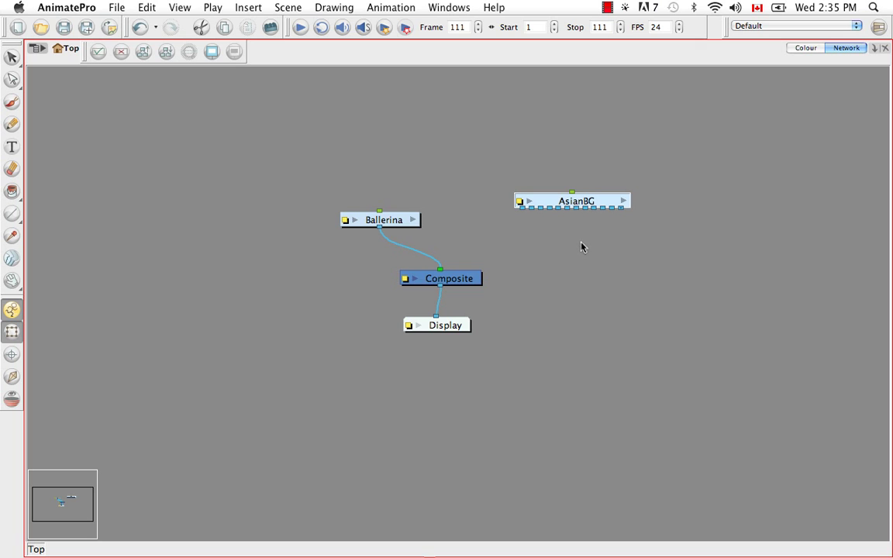
# Step: Open the AsianBG group to examine how its peg and drawing modules connect to Multi-Port-In and Multi-Port-Out, and return to the Top level
pyautogui.click(625, 203)
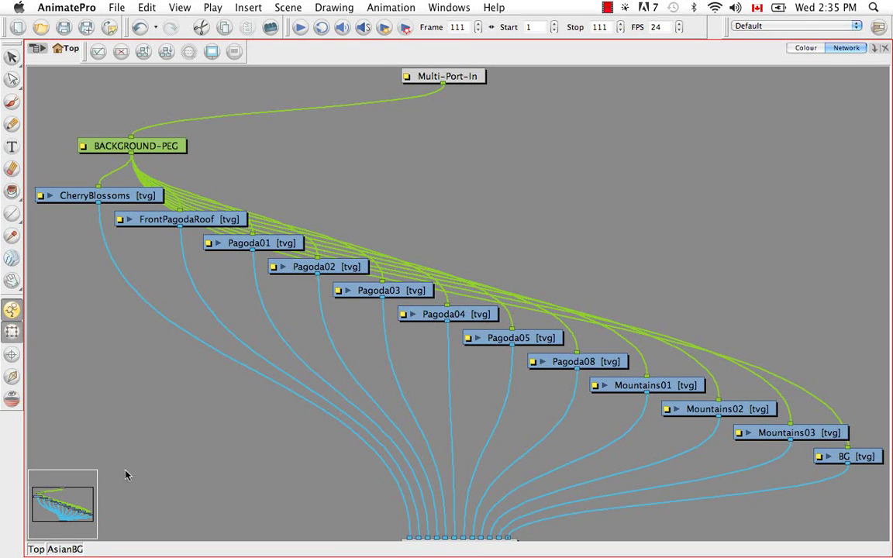
pyautogui.click(35, 549)
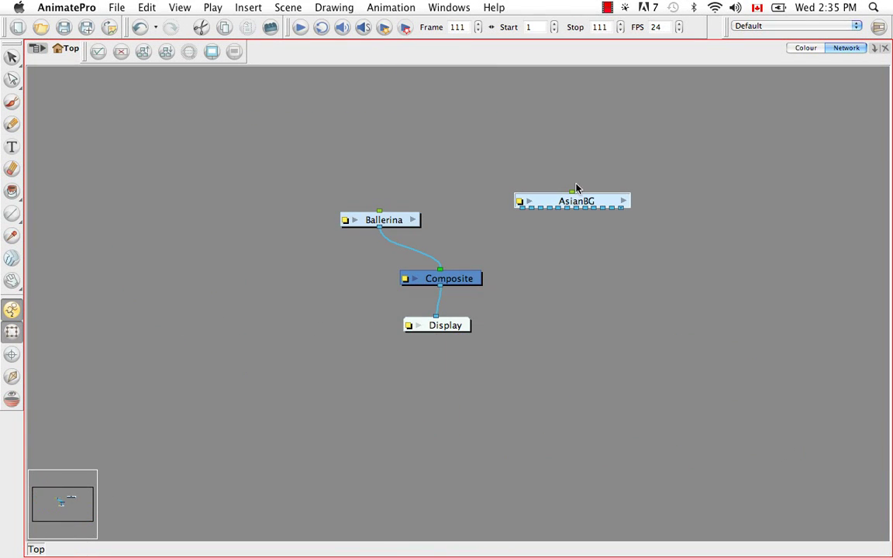
pyautogui.click(624, 201)
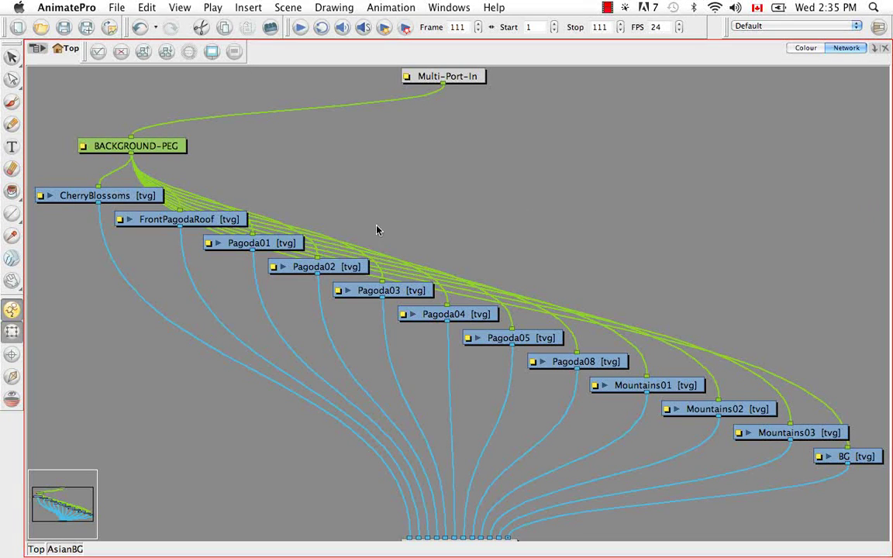
pyautogui.scroll(-5, 559, 256)
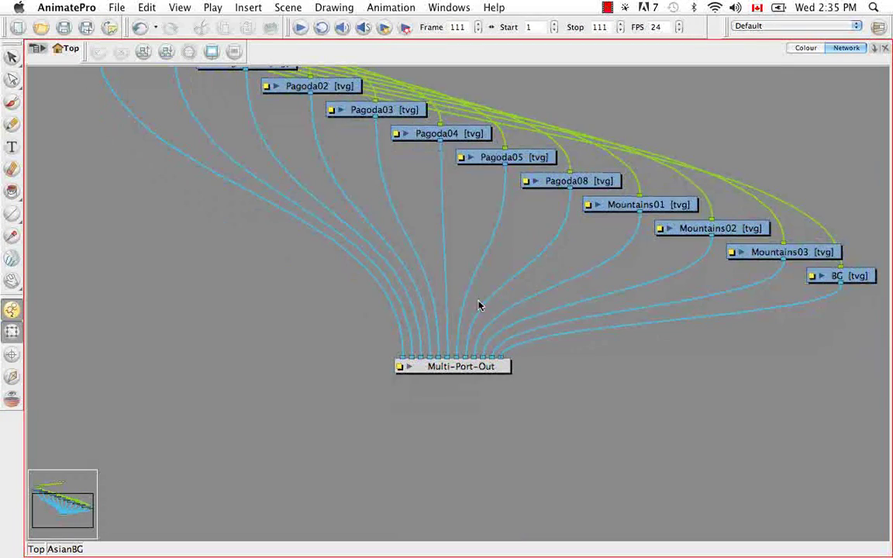
pyautogui.click(36, 549)
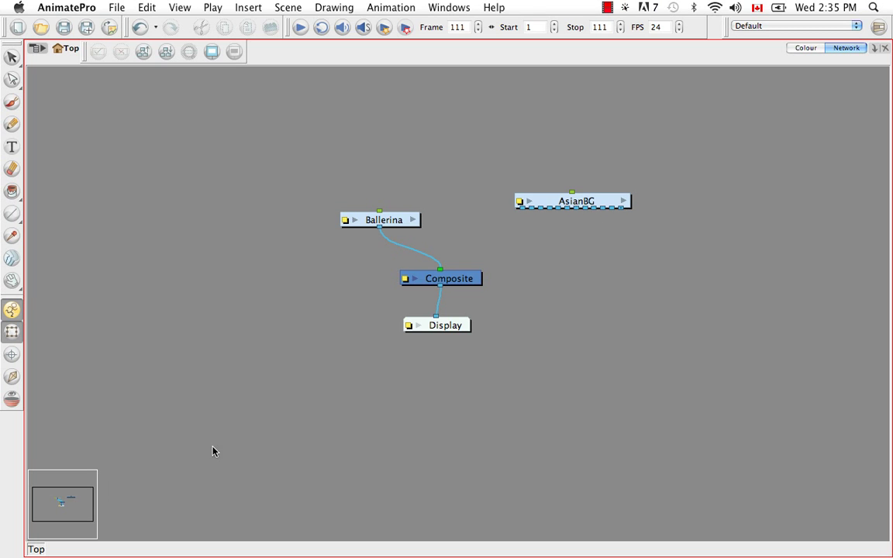
pyautogui.click(625, 202)
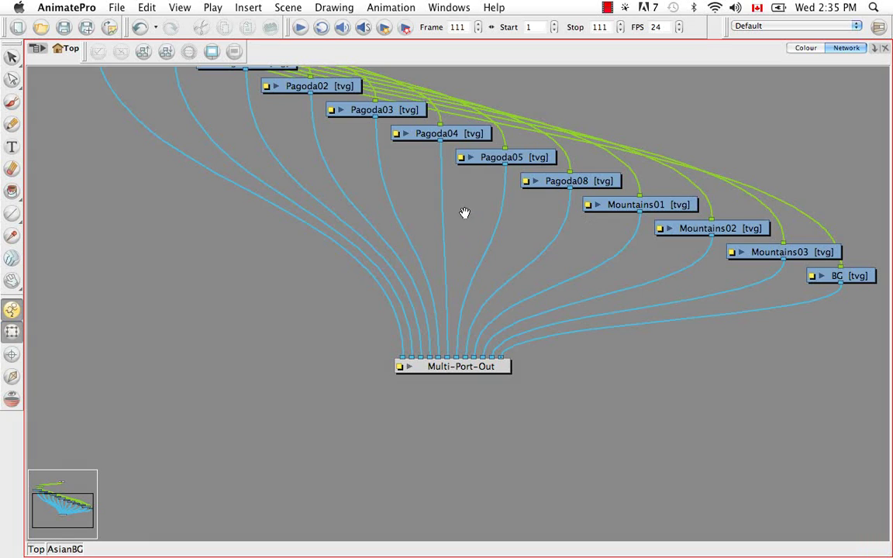
pyautogui.scroll(5, 464, 232)
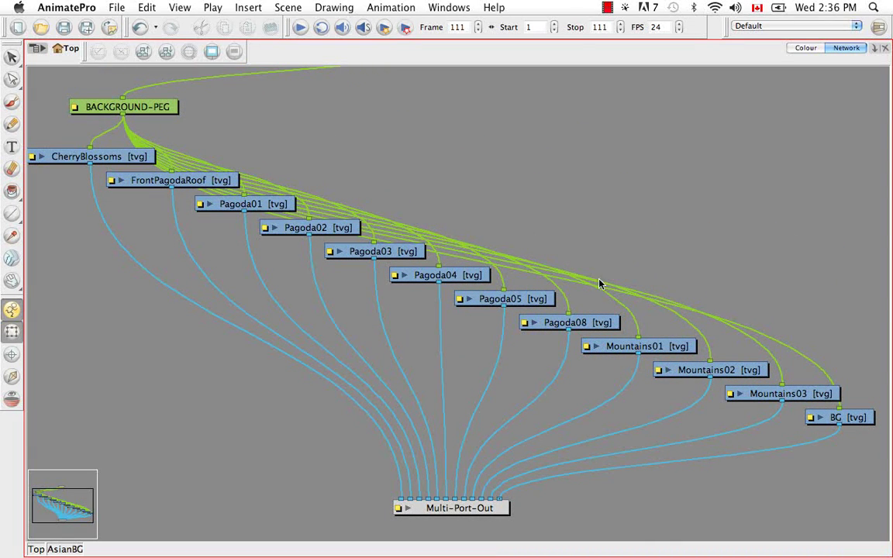
pyautogui.click(36, 547)
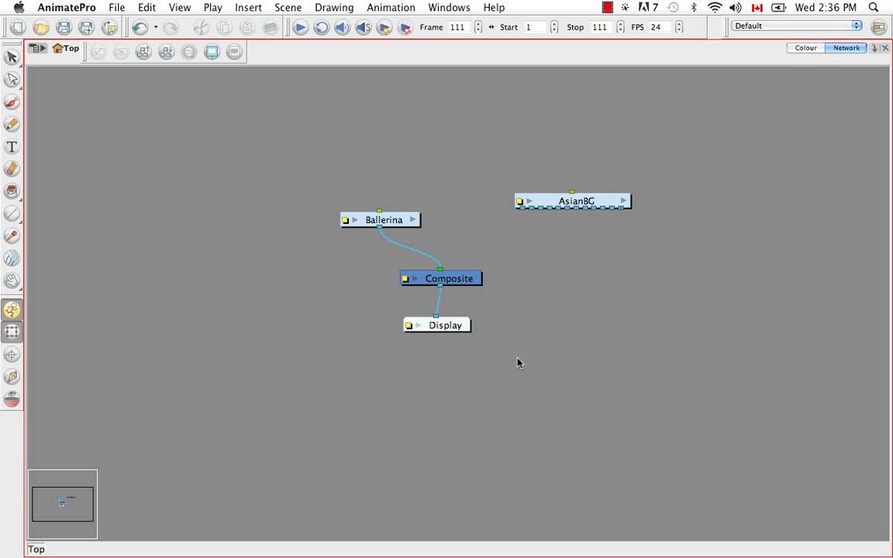
# Step: Restore the multi-view layout with a taller Network view and connect AsianBG's first seven output ports to Composite in order
pyautogui.press('super+f')
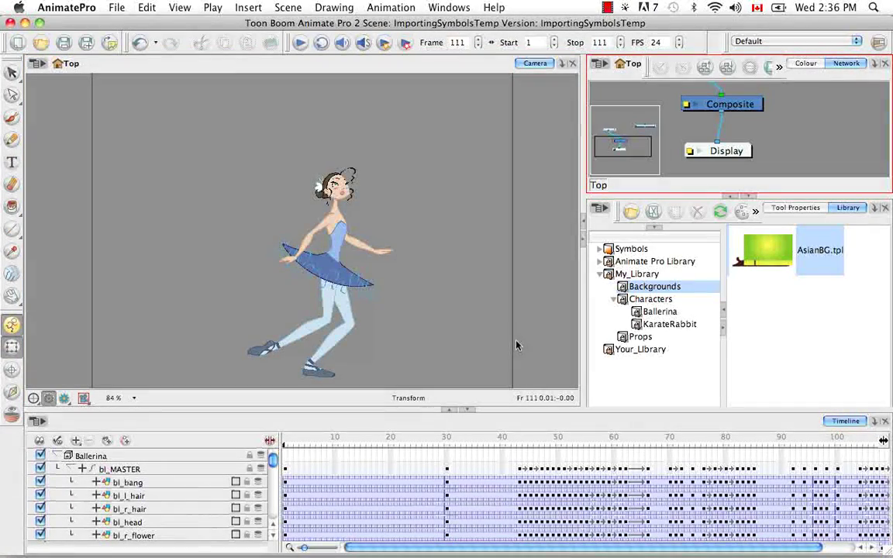
pyautogui.click(749, 196)
pyautogui.moveTo(798, 184); pyautogui.dragTo(744, 216)
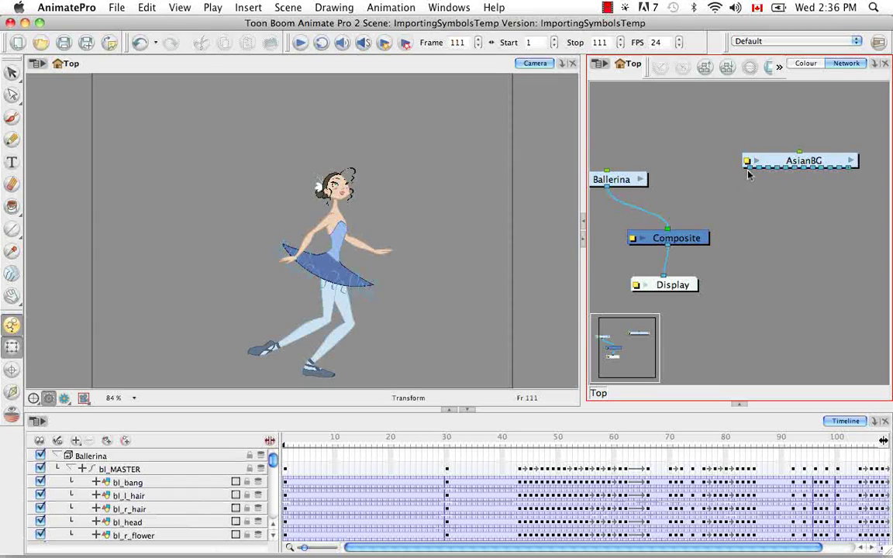
pyautogui.moveTo(749, 176); pyautogui.dragTo(663, 235)
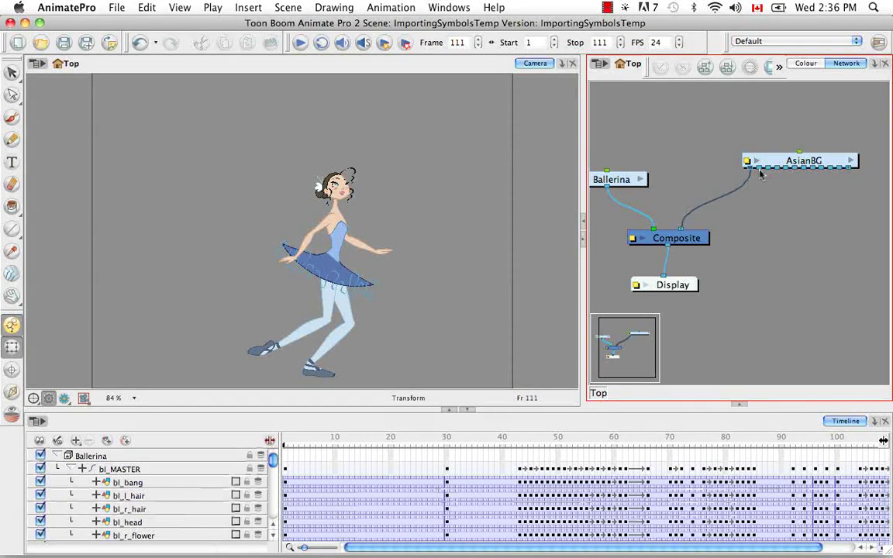
pyautogui.moveTo(754, 177); pyautogui.dragTo(704, 225)
pyautogui.moveTo(769, 168); pyautogui.dragTo(674, 227)
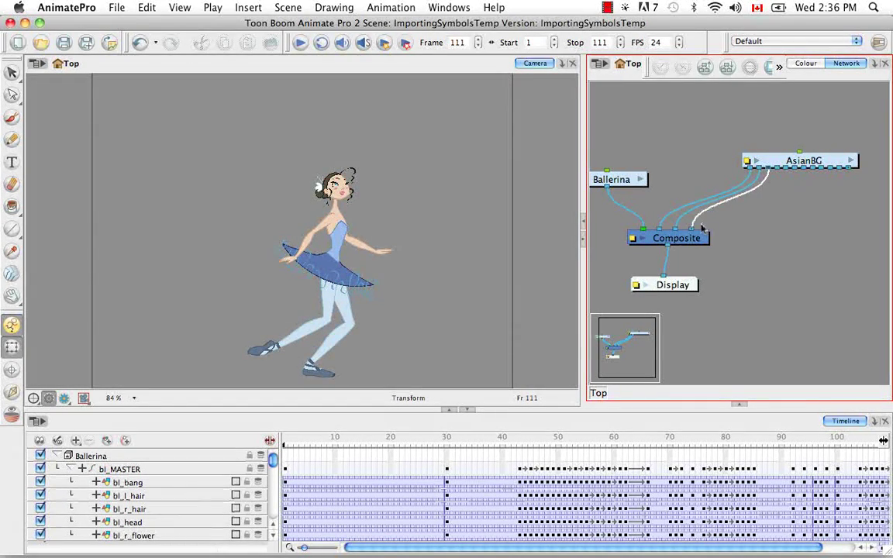
pyautogui.moveTo(779, 168); pyautogui.dragTo(702, 229)
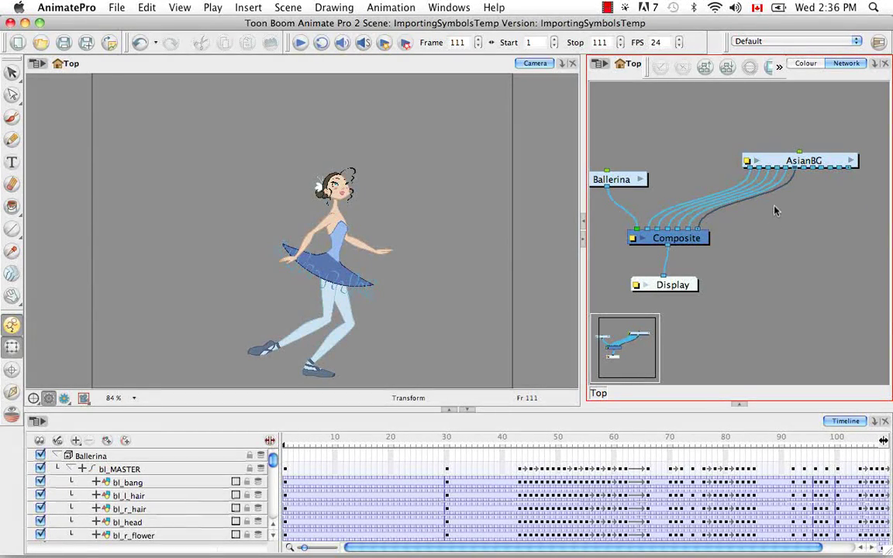
pyautogui.moveTo(808, 168); pyautogui.dragTo(802, 185)
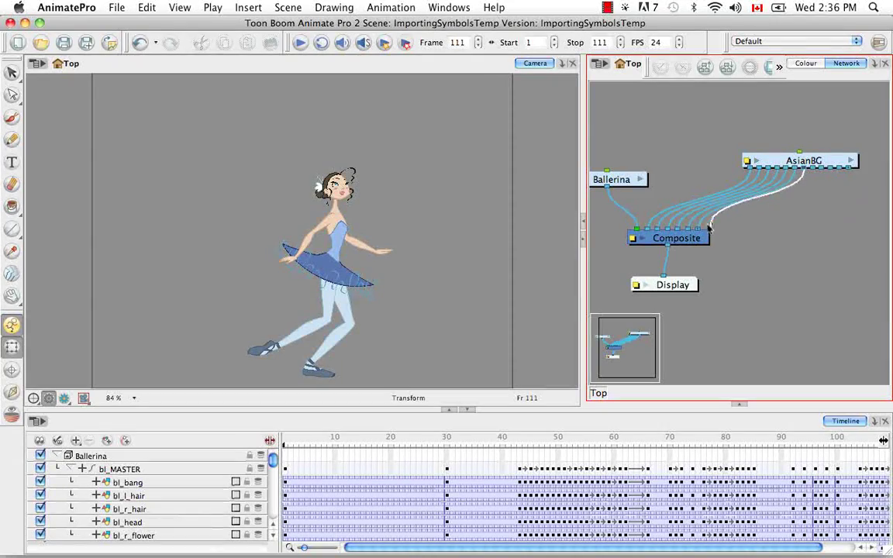
# Step: Go to frame 1 and connect AsianBG's remaining five output ports to Composite
pyautogui.click(286, 439)
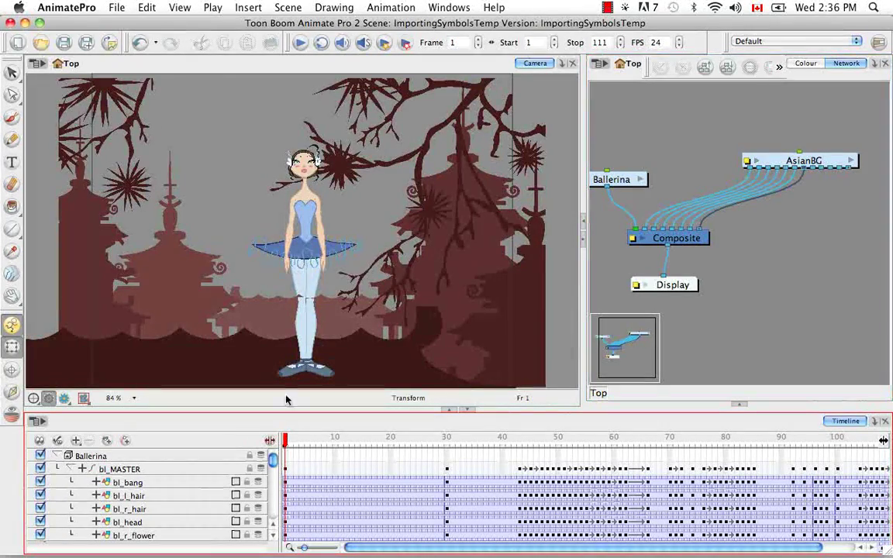
pyautogui.moveTo(813, 168); pyautogui.dragTo(706, 231)
pyautogui.moveTo(826, 172); pyautogui.dragTo(718, 231)
pyautogui.moveTo(829, 170); pyautogui.dragTo(718, 231)
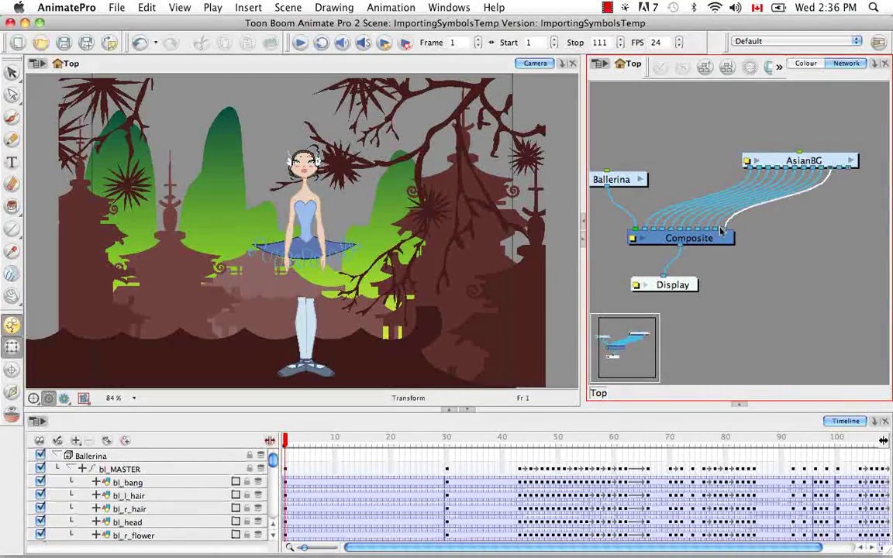
pyautogui.moveTo(838, 172); pyautogui.dragTo(739, 229)
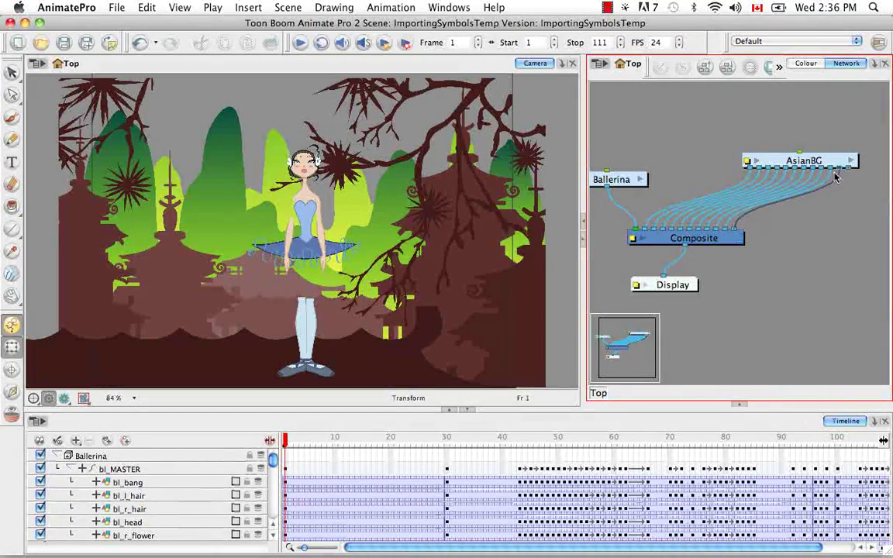
pyautogui.moveTo(849, 169); pyautogui.dragTo(743, 232)
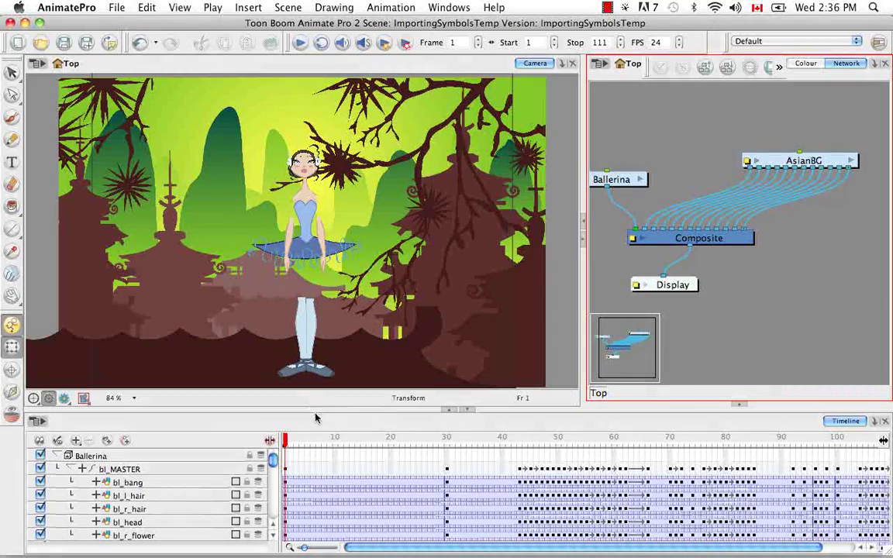
# Step: Collapse the Ballerina group, select AsianBG's BACKGROUND-PEG layer, and nudge it back in depth behind the ballerina
pyautogui.click(59, 456)
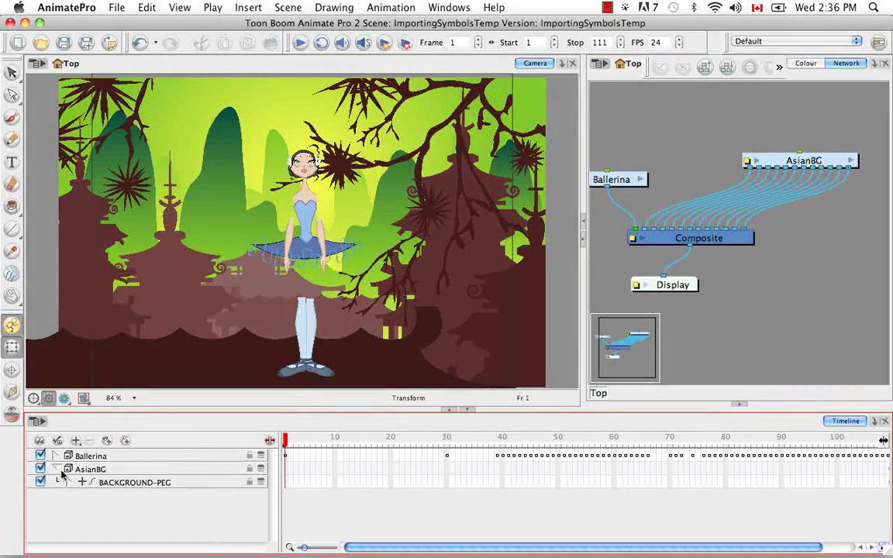
pyautogui.click(58, 470)
pyautogui.click(58, 470)
pyautogui.click(116, 483)
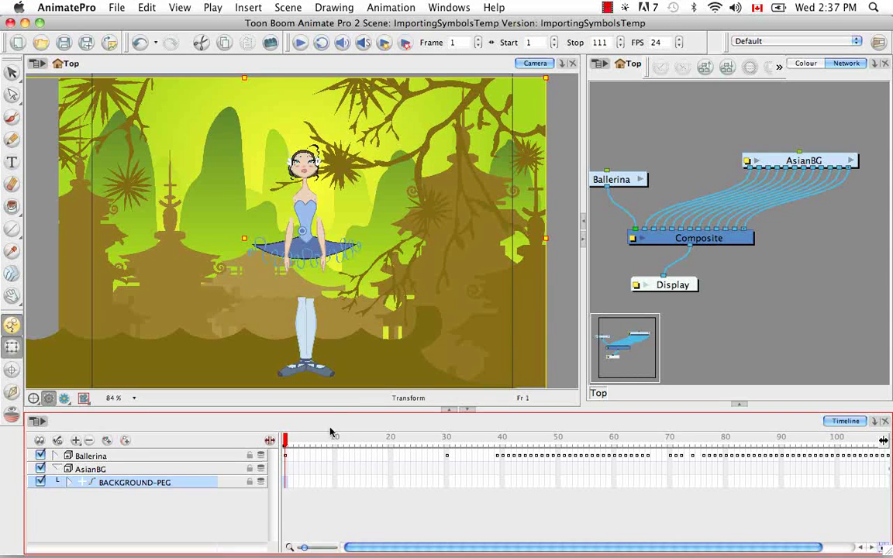
pyautogui.click(512, 396)
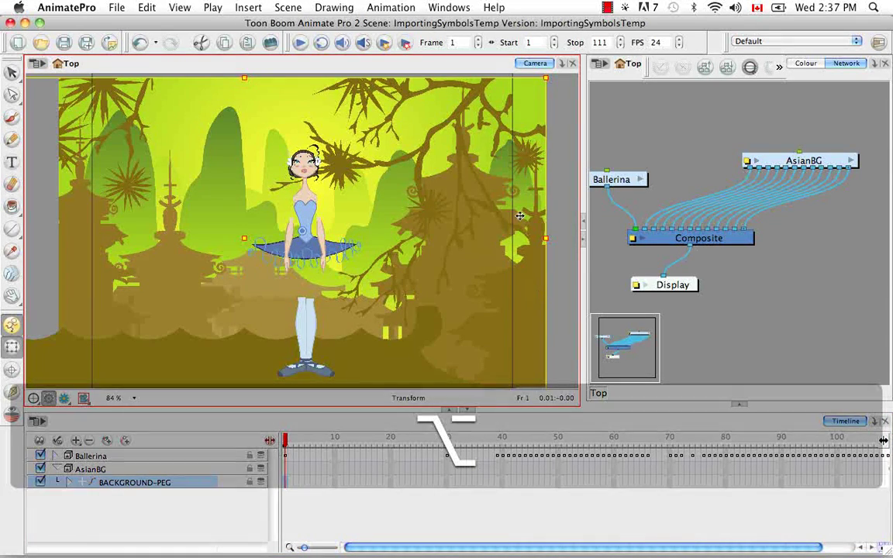
pyautogui.hotkey('alt', 'Up')
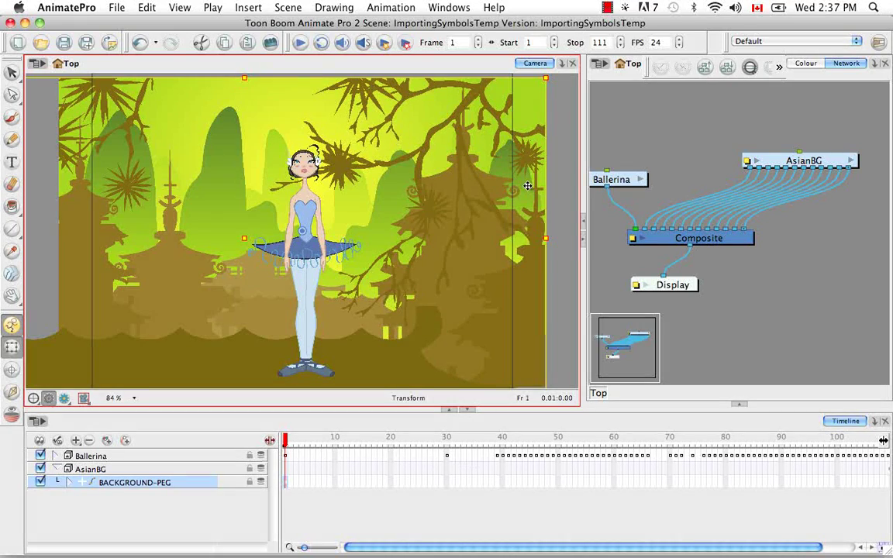
pyautogui.click(571, 243)
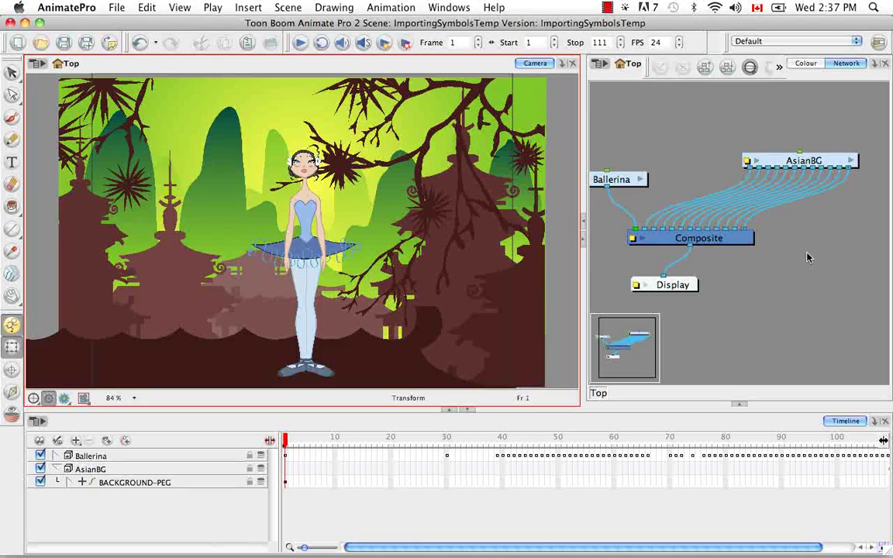
# Step: Reposition the Ballerina group clear of the Network view's edge, then open it and enlarge the Network view to full screen
pyautogui.click(665, 175)
pyautogui.moveTo(623, 180); pyautogui.dragTo(650, 149)
pyautogui.click(667, 150)
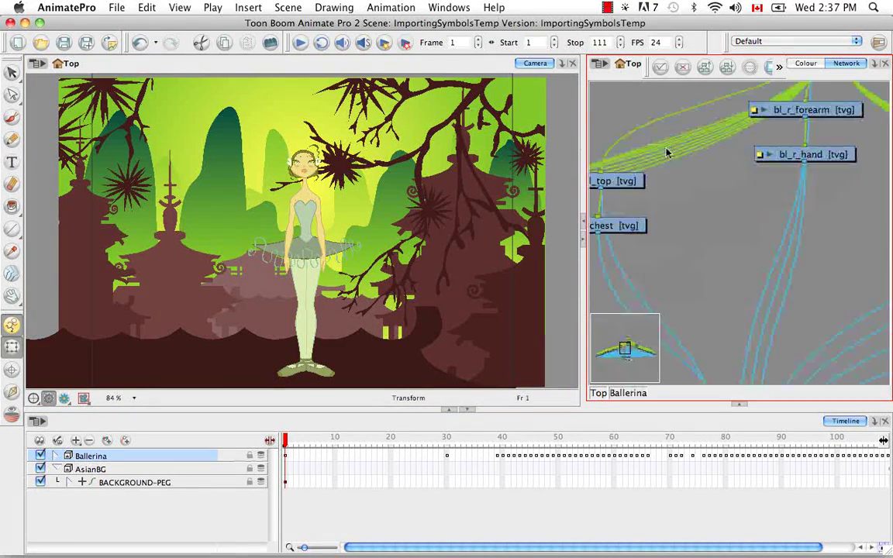
pyautogui.click(693, 208)
pyautogui.press('super+f')
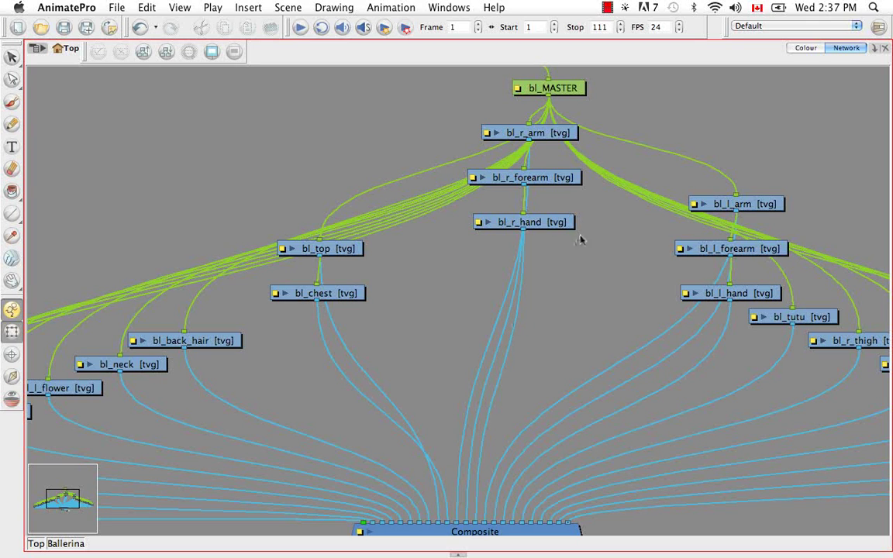
# Step: Open the bl_r_forearm symbol inside Ballerina, reorder its overlapping modules, and place bl_r_wrist level with bl_r_forearm
pyautogui.click(564, 185)
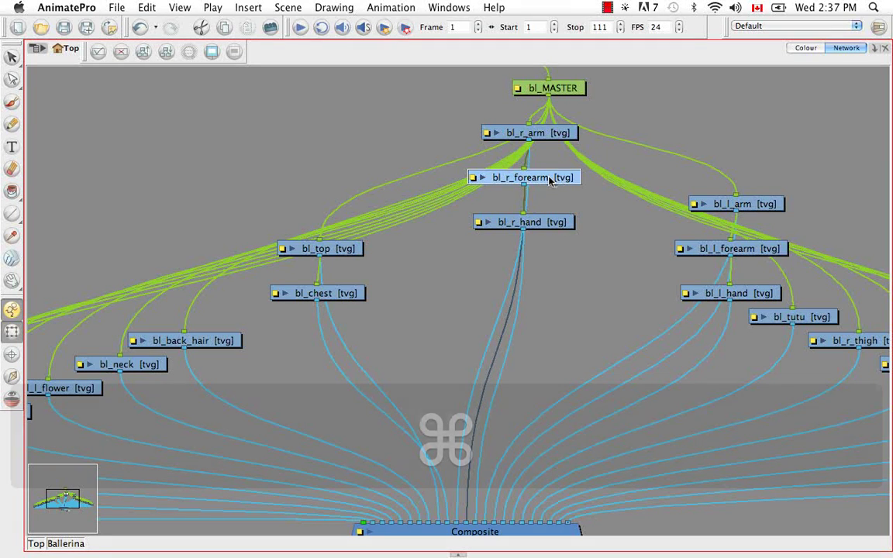
pyautogui.press('super+e')
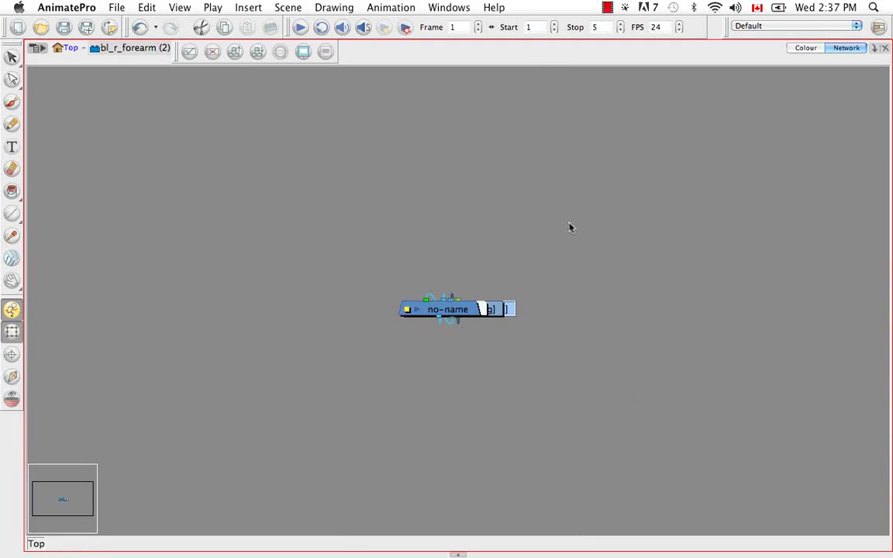
pyautogui.moveTo(357, 243); pyautogui.dragTo(612, 355)
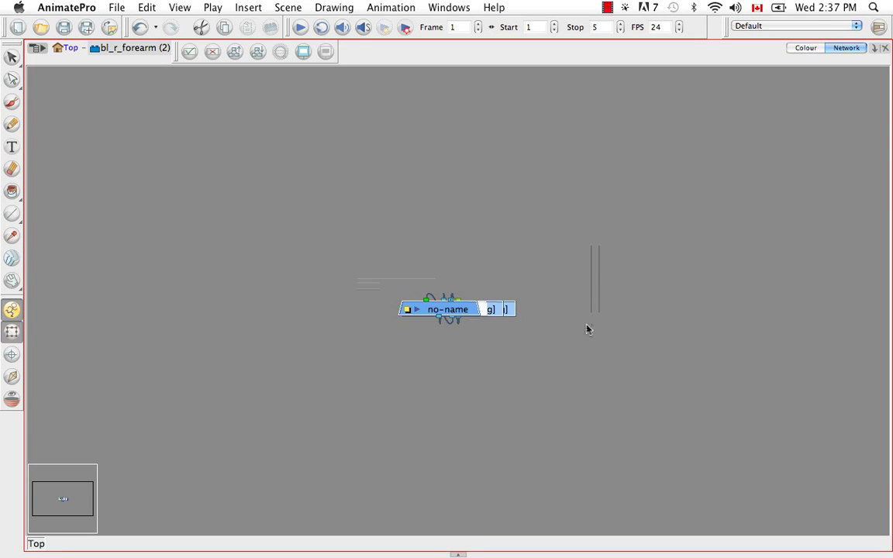
pyautogui.click(235, 53)
pyautogui.click(417, 334)
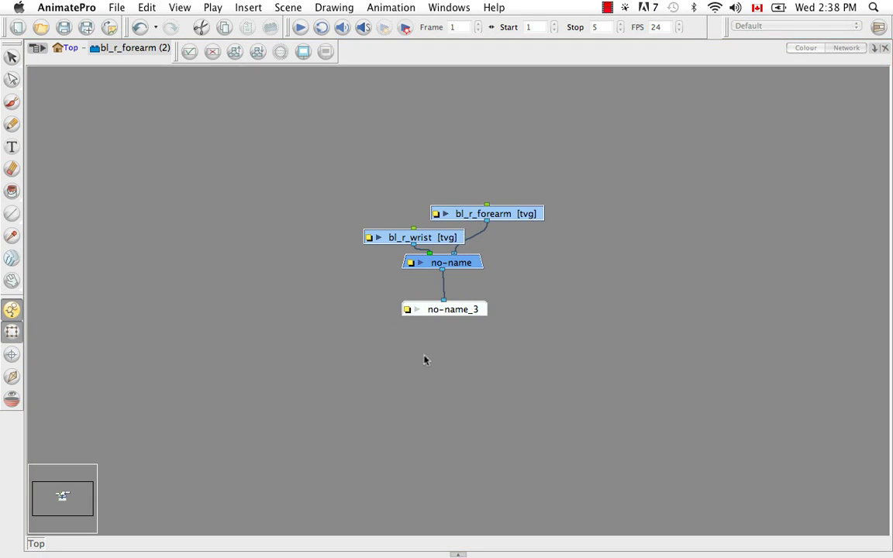
pyautogui.moveTo(431, 238); pyautogui.dragTo(376, 220)
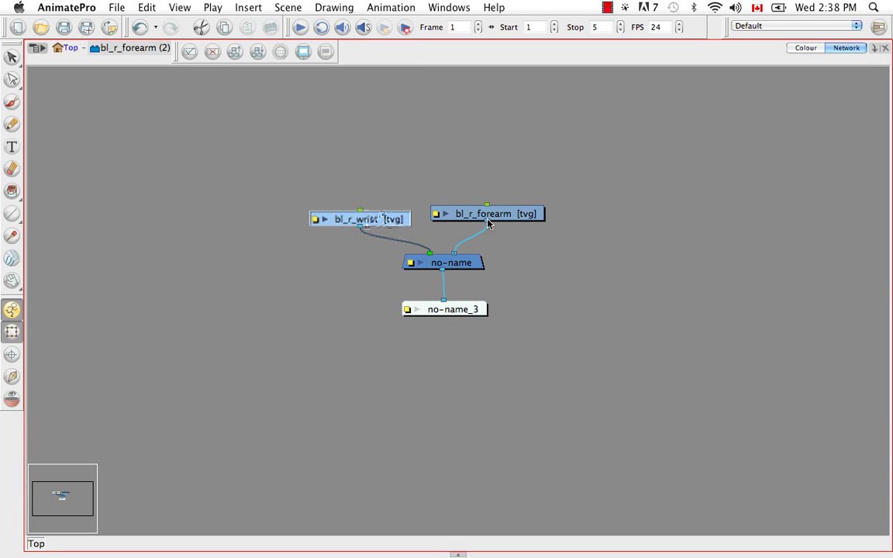
pyautogui.moveTo(378, 218); pyautogui.dragTo(376, 212)
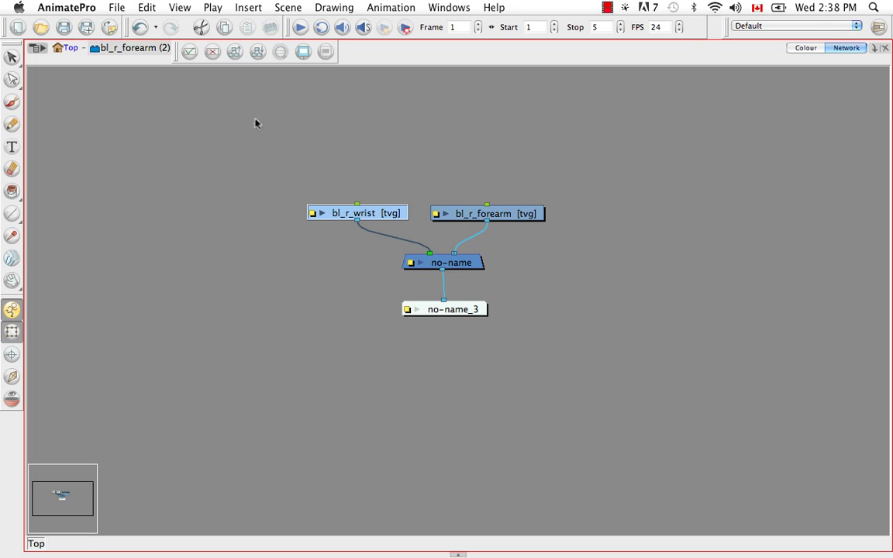
# Step: Return to the Top level, re-enter Ballerina's bl_r_forearm symbol, and move its bl_r_forearm drawing module farther from bl_r_wrist
pyautogui.click(69, 49)
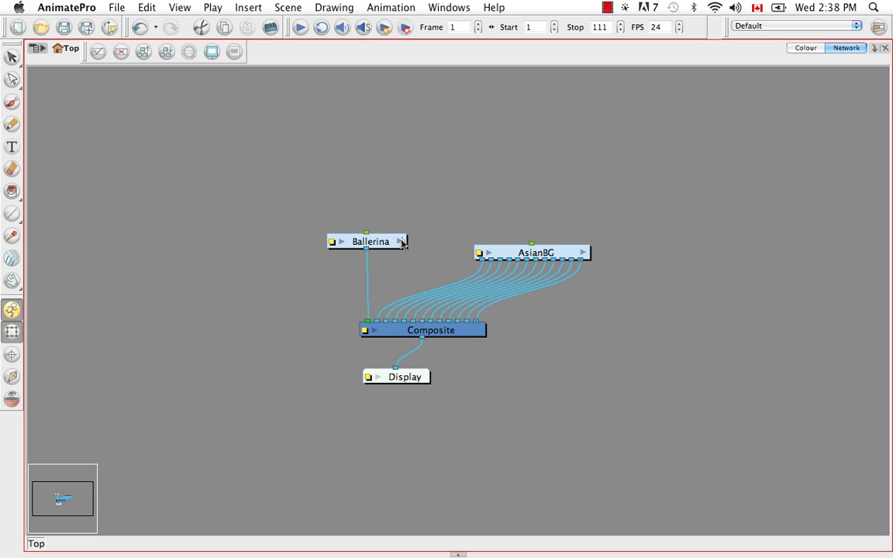
pyautogui.click(400, 243)
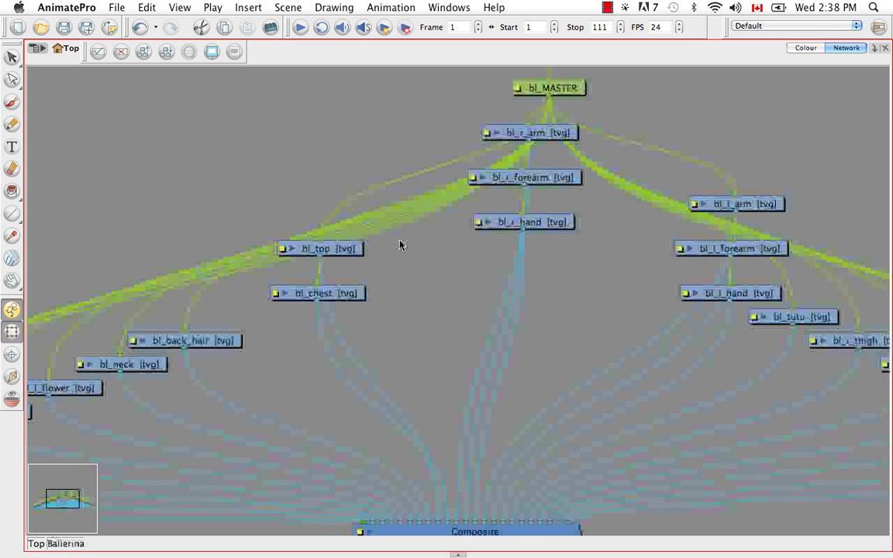
pyautogui.click(552, 180)
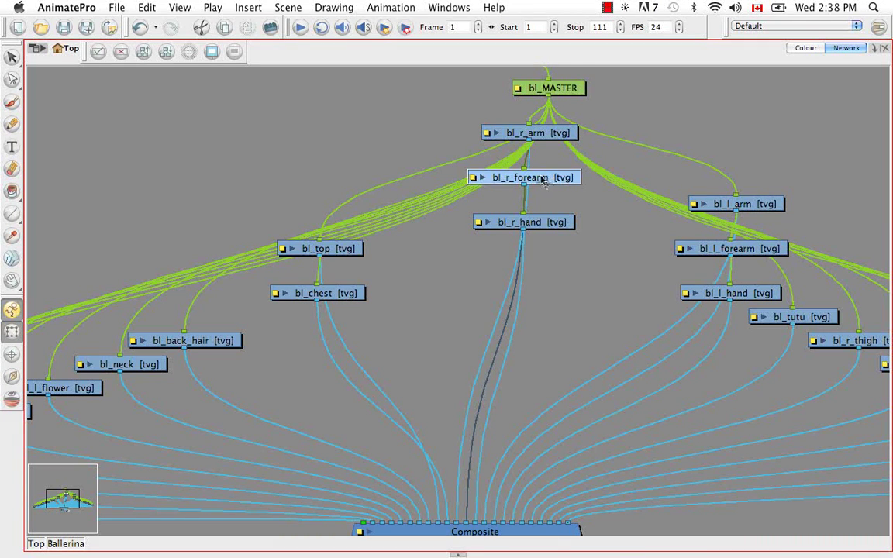
pyautogui.press('super+e')
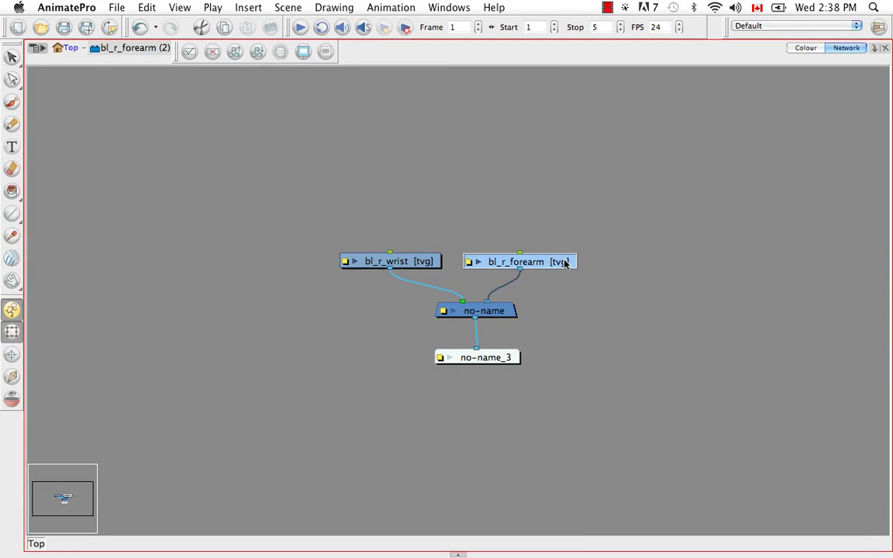
pyautogui.moveTo(566, 262); pyautogui.dragTo(598, 264)
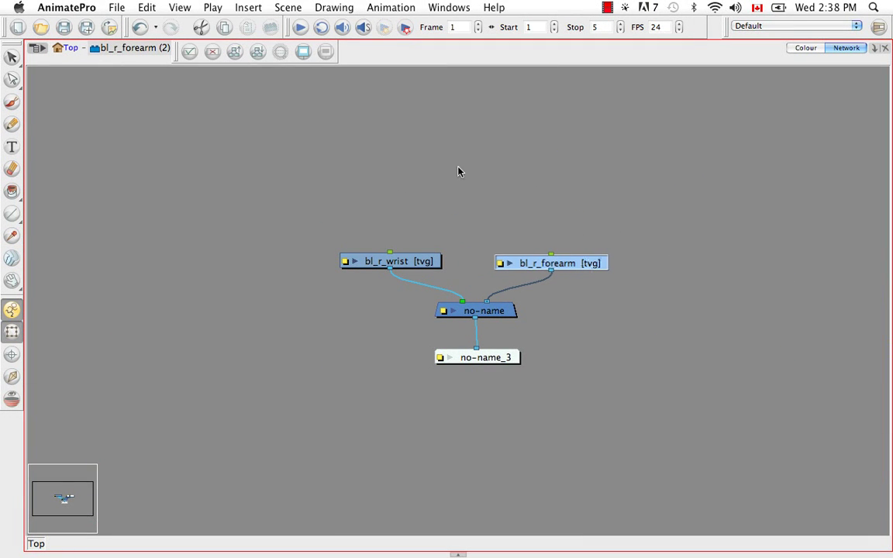
# Step: Try to open the bl_r_forearm drawing module inside the symbol for editing
pyautogui.click(508, 310)
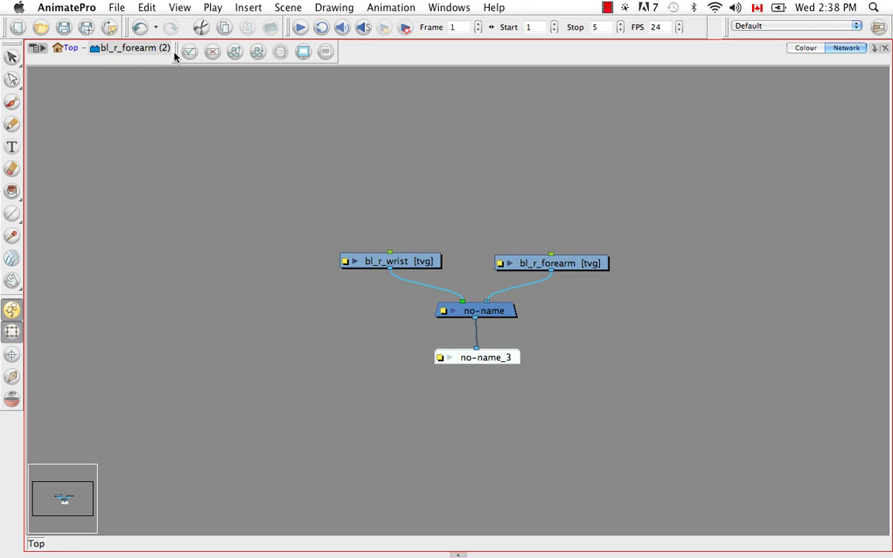
pyautogui.click(547, 264)
pyautogui.press('super+e')
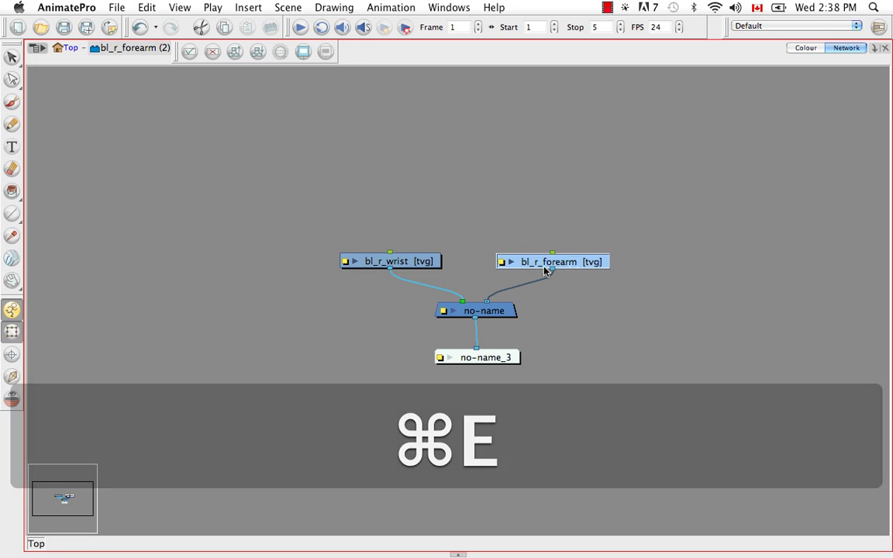
# Step: Open the nested bl_r_wrist symbol and reorder its overlapping modules into a readable network
pyautogui.click(416, 259)
pyautogui.press('super+e')
pyautogui.moveTo(379, 231); pyautogui.dragTo(572, 365)
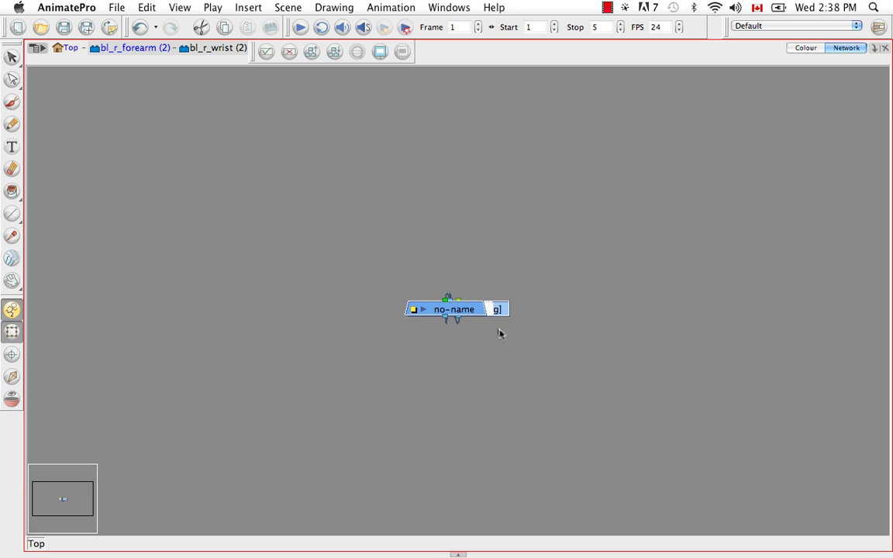
pyautogui.click(334, 52)
pyautogui.click(414, 334)
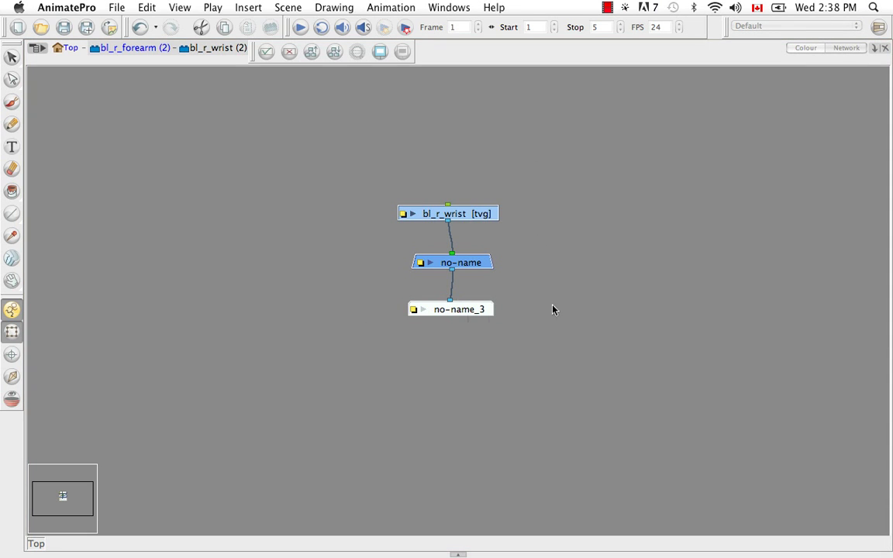
# Step: Preview the bl_r_wrist drawing's thumbnail, collapse it, and go back through bl_r_forearm to the Top level
pyautogui.click(413, 214)
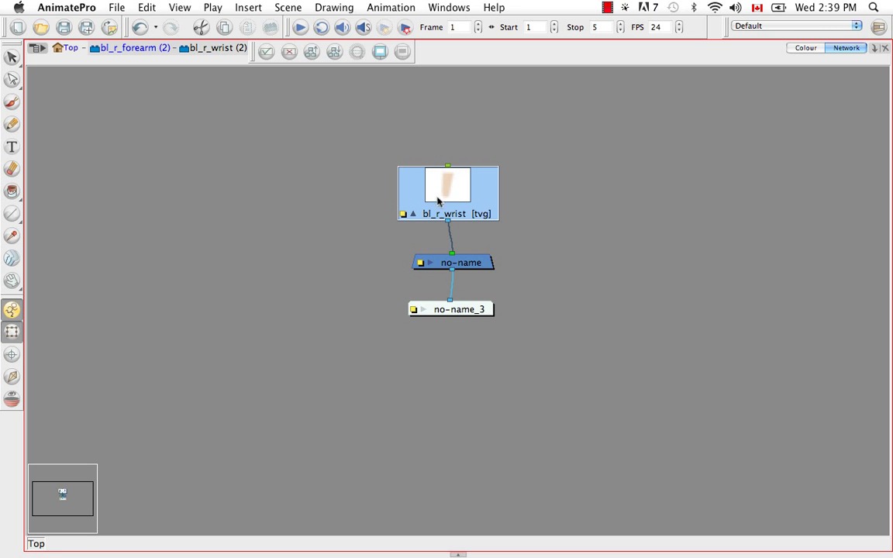
pyautogui.click(413, 214)
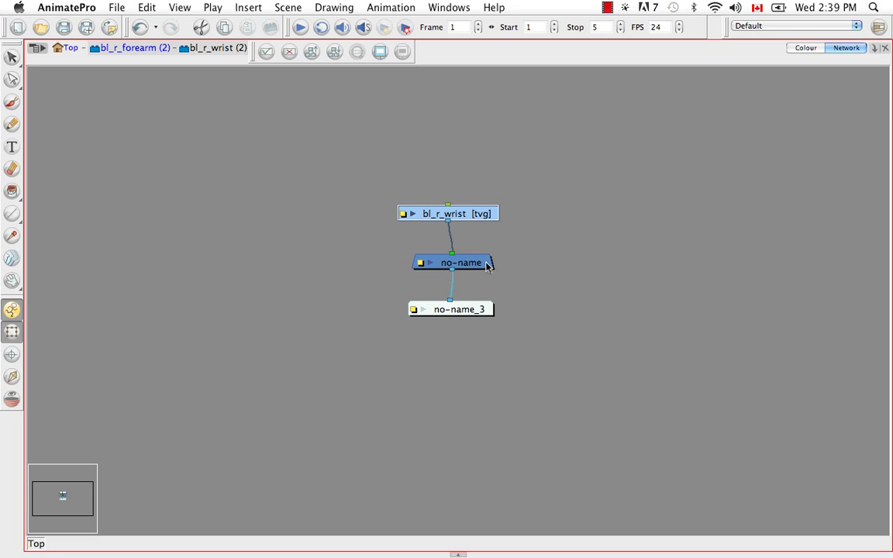
pyautogui.click(470, 236)
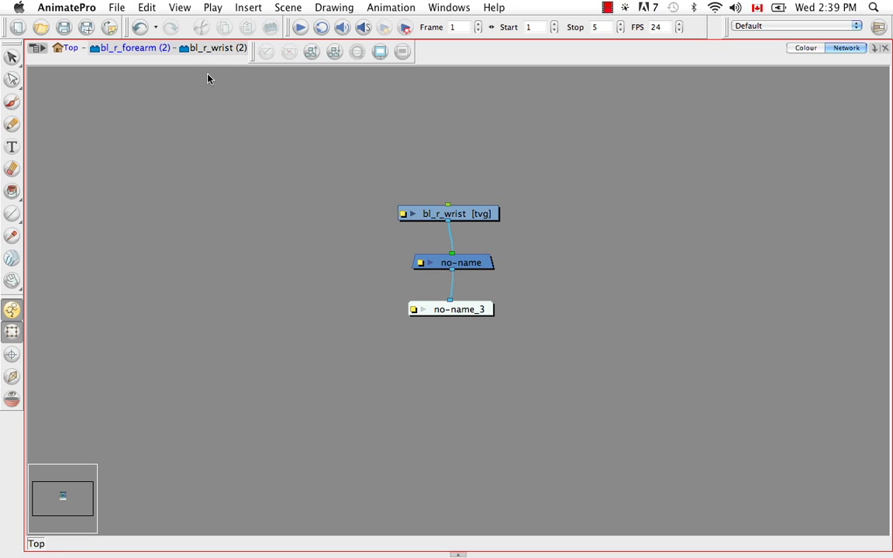
pyautogui.click(128, 52)
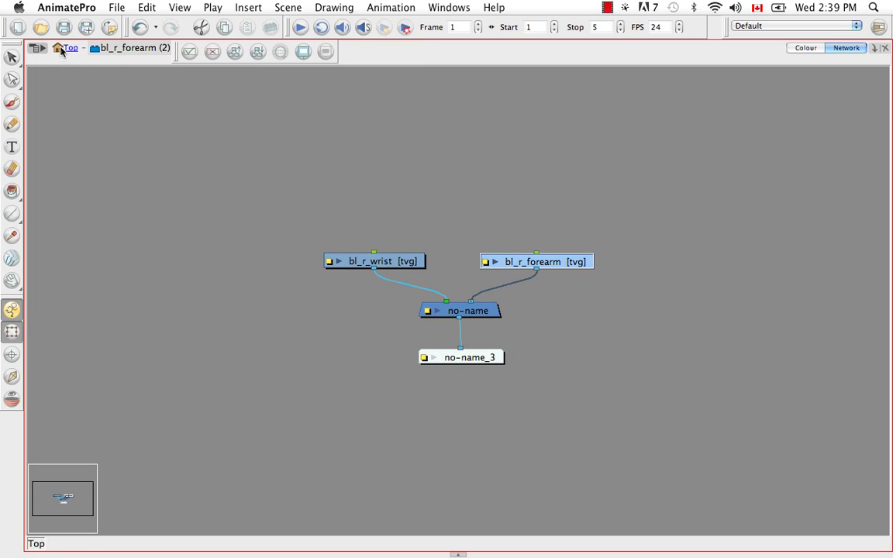
pyautogui.click(62, 51)
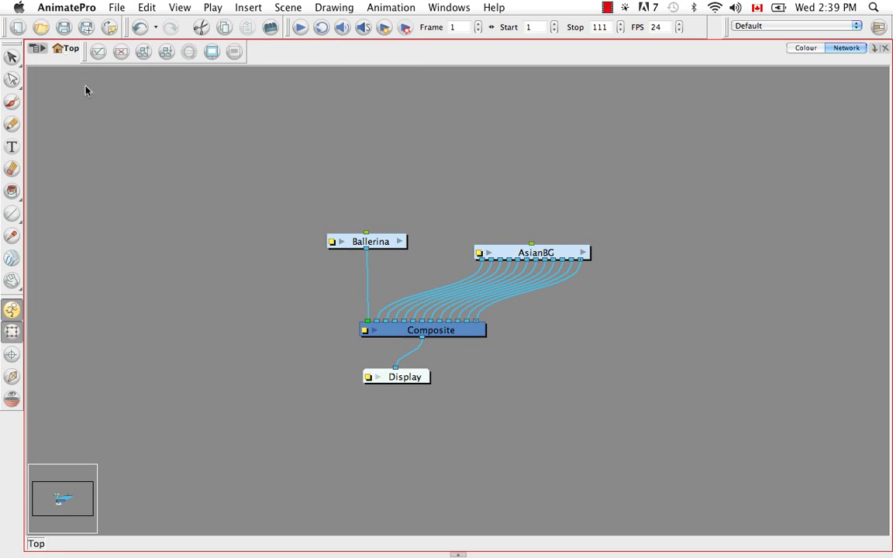
# Step: Preview the thumbnails of the AsianBG and Ballerina groups, collapse both, and restore the multi-view layout
pyautogui.click(468, 354)
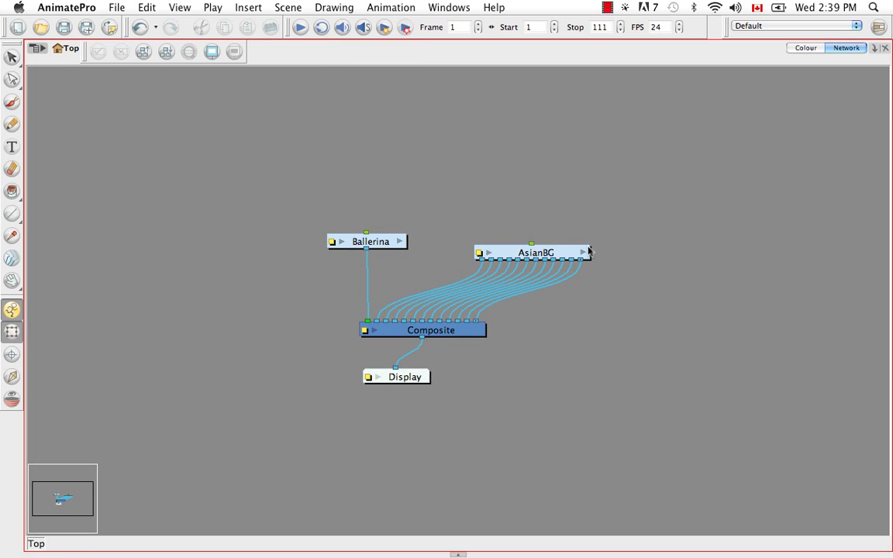
pyautogui.click(489, 254)
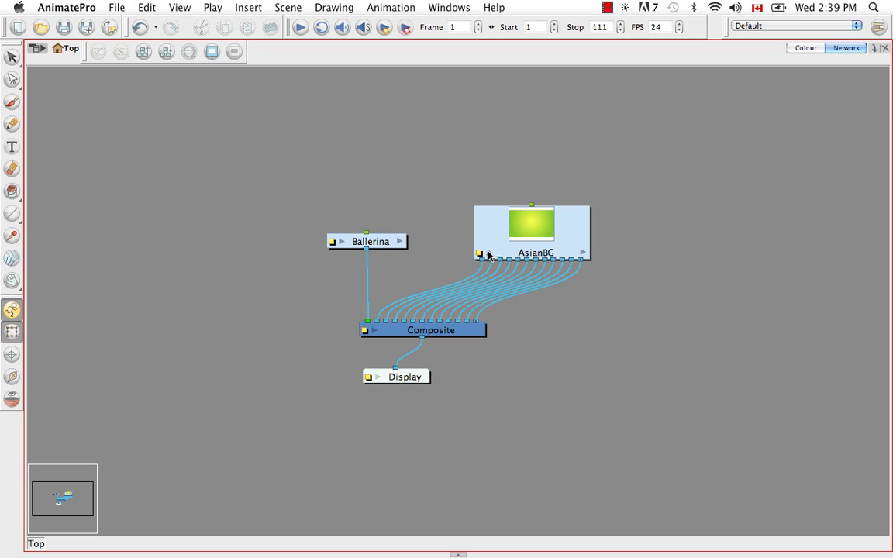
pyautogui.click(488, 254)
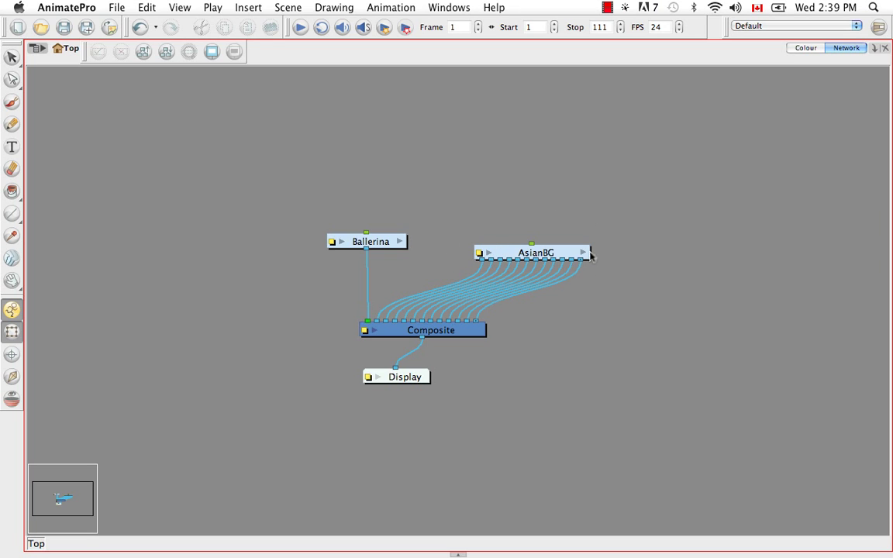
pyautogui.click(342, 242)
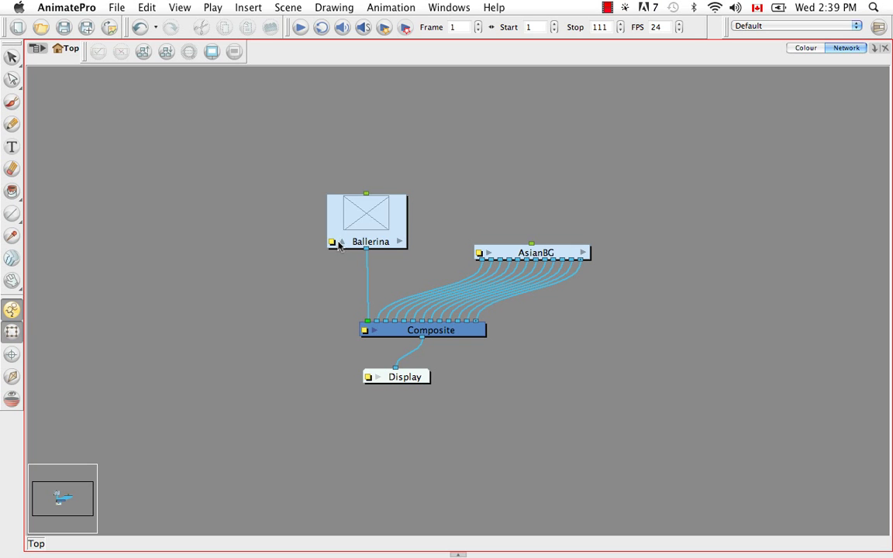
pyautogui.click(341, 243)
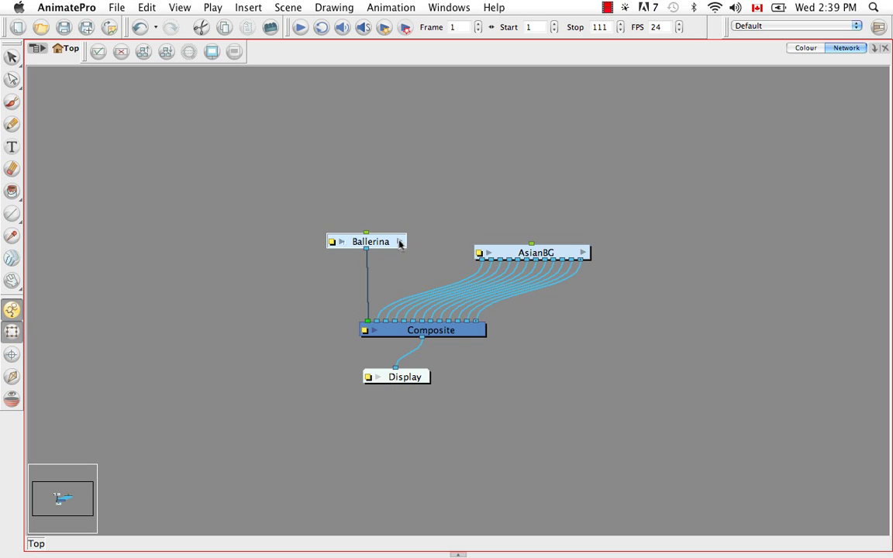
pyautogui.press('super+f')
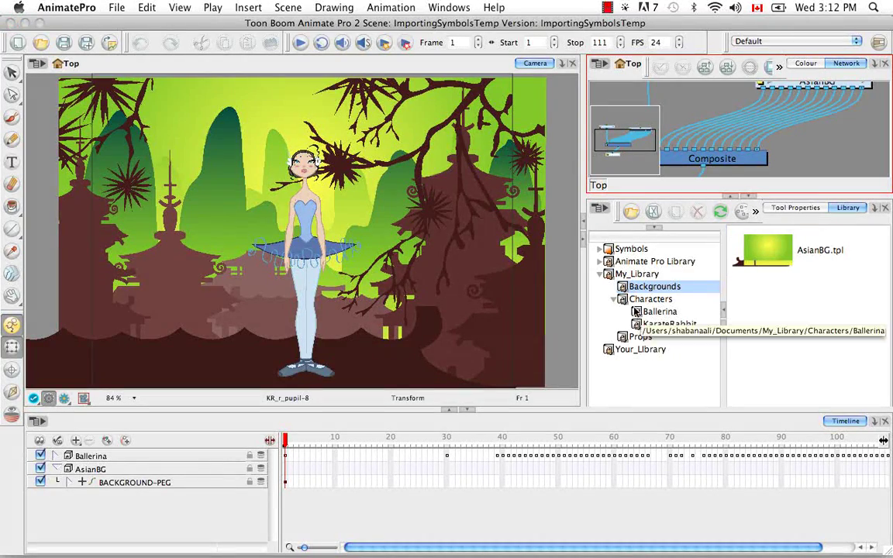
# Step: Unlock the Animate Pro Library, expand it, and show the templates in its KarateRabbit folder
pyautogui.click(614, 262)
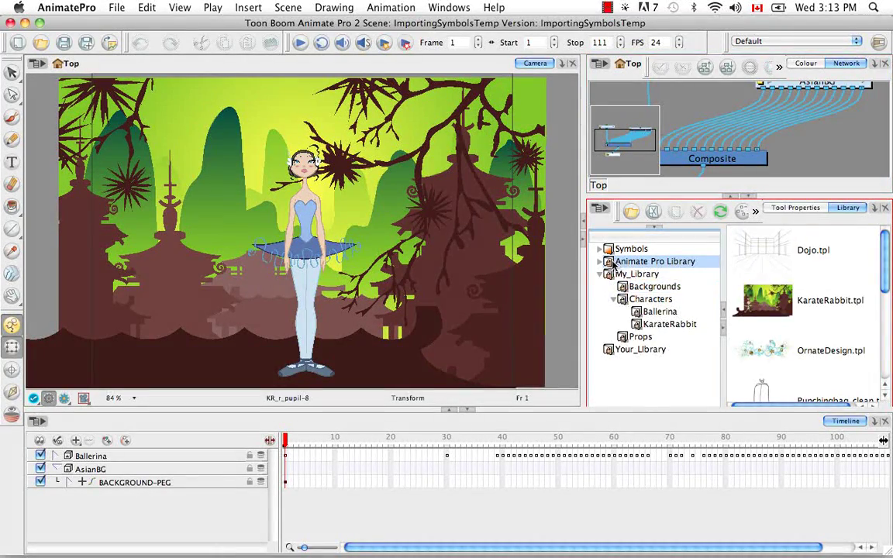
pyautogui.rightClick(614, 263)
pyautogui.click(624, 272)
pyautogui.click(600, 263)
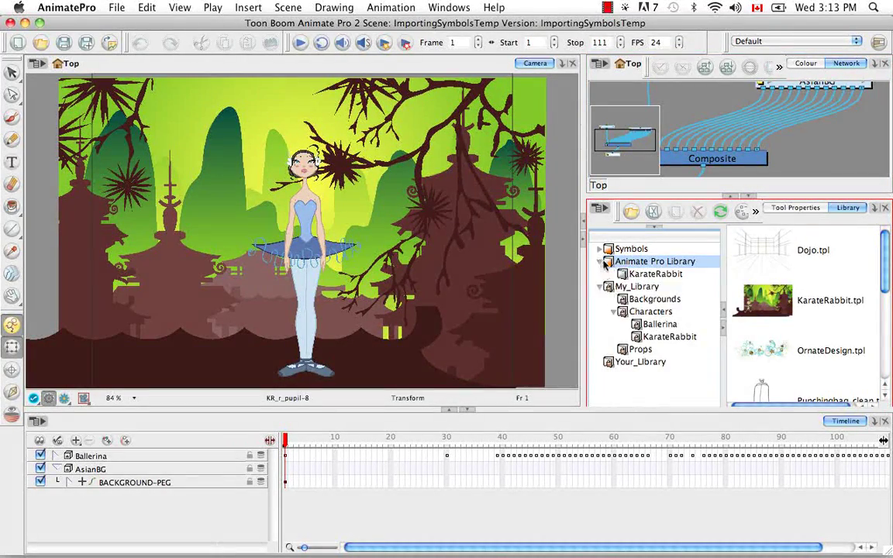
pyautogui.click(652, 275)
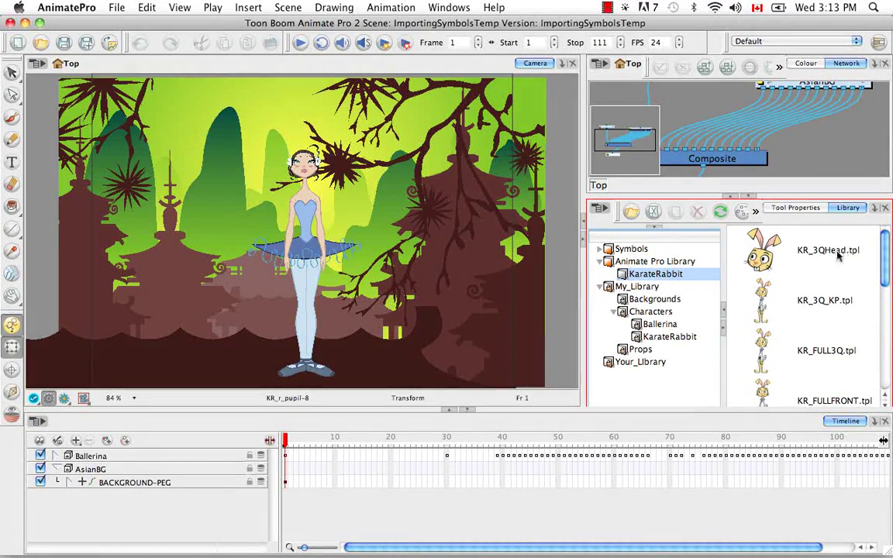
# Step: Open the KR_3QHead.tpl template as a folder and expand it in the library tree
pyautogui.rightClick(751, 252)
pyautogui.moveTo(822, 259)
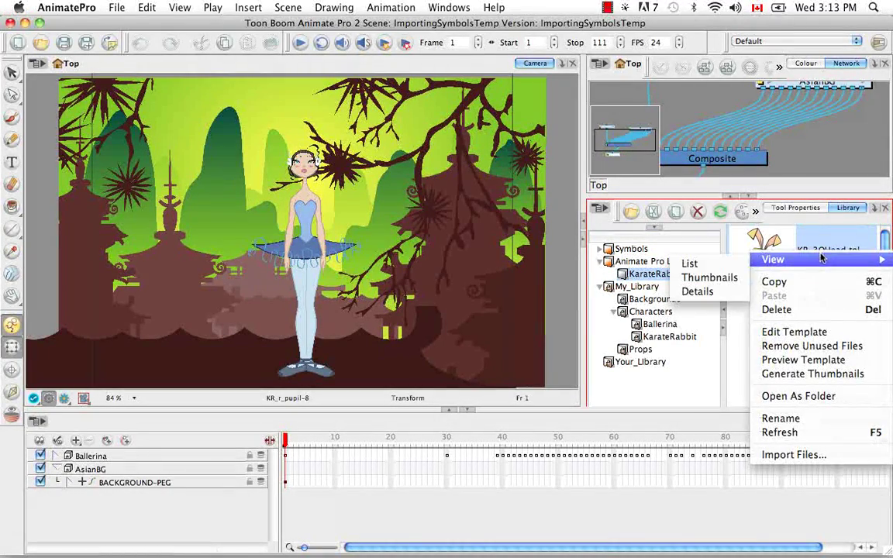
pyautogui.click(816, 396)
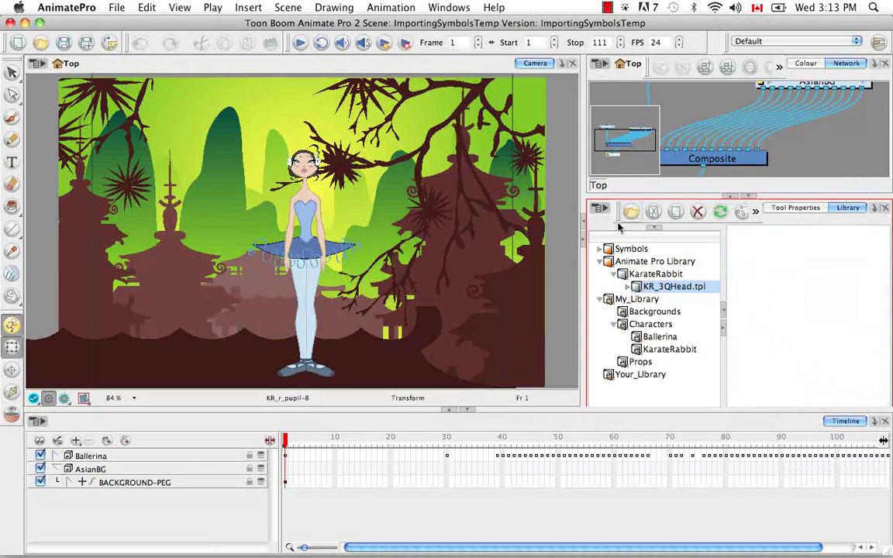
pyautogui.click(629, 286)
# Step: Examine the KR_3QHead.tpl subfolders for its elements, environments, frames, jobs and palettes
pyautogui.click(667, 299)
pyautogui.click(669, 312)
pyautogui.click(669, 327)
pyautogui.click(669, 346)
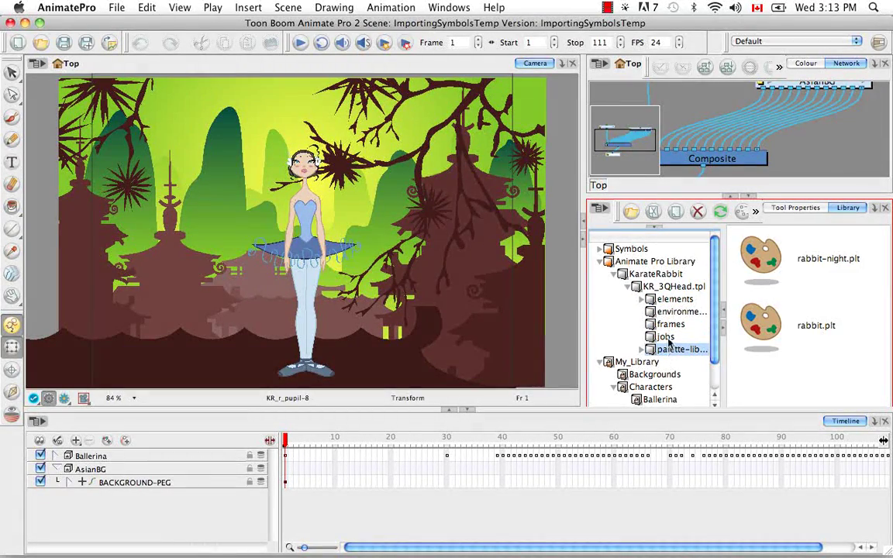
pyautogui.click(670, 299)
pyautogui.click(670, 312)
pyautogui.click(670, 324)
pyautogui.click(669, 336)
pyautogui.click(670, 349)
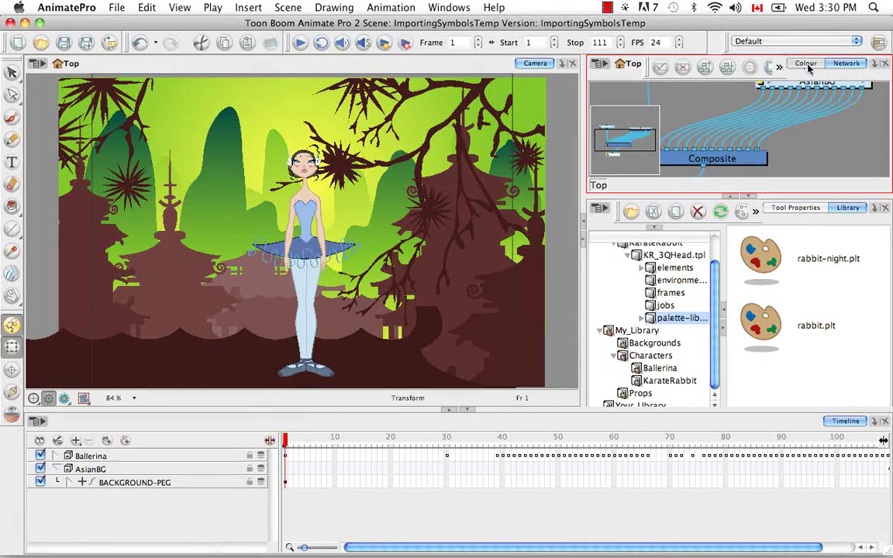
# Step: Show the complete scene palette list in the Colour view and compare it with the template's rabbit-night.plt palette
pyautogui.click(808, 65)
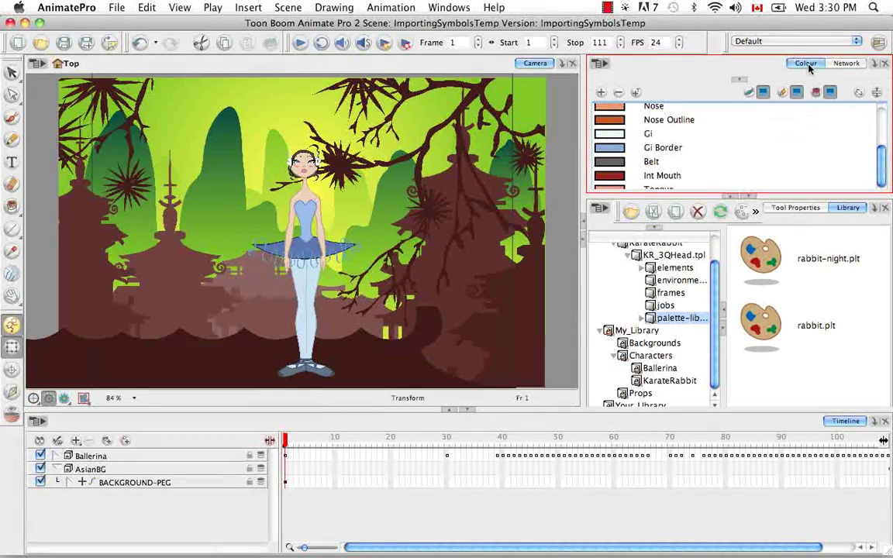
pyautogui.click(739, 81)
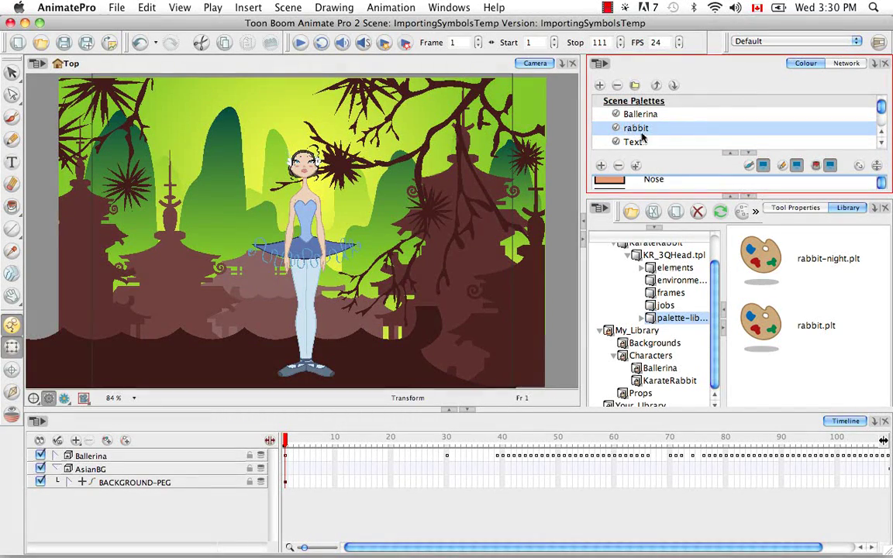
pyautogui.click(749, 153)
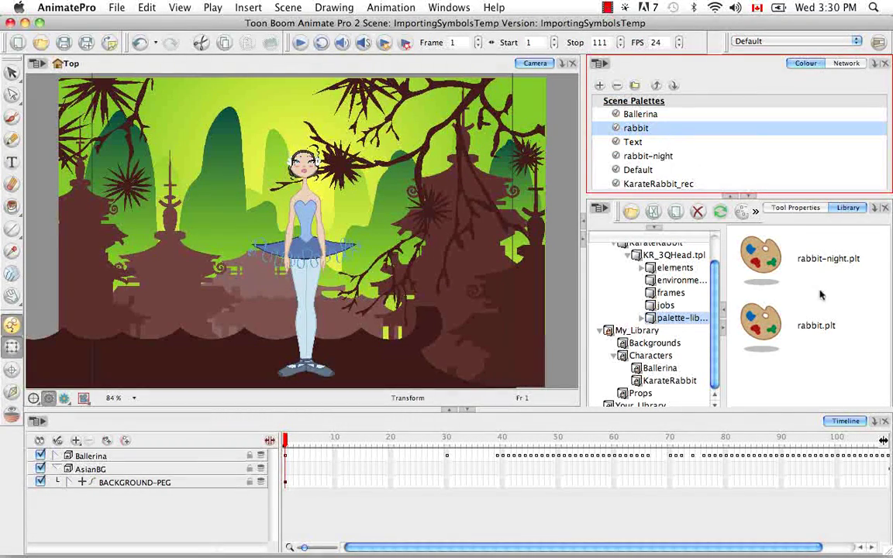
pyautogui.click(825, 268)
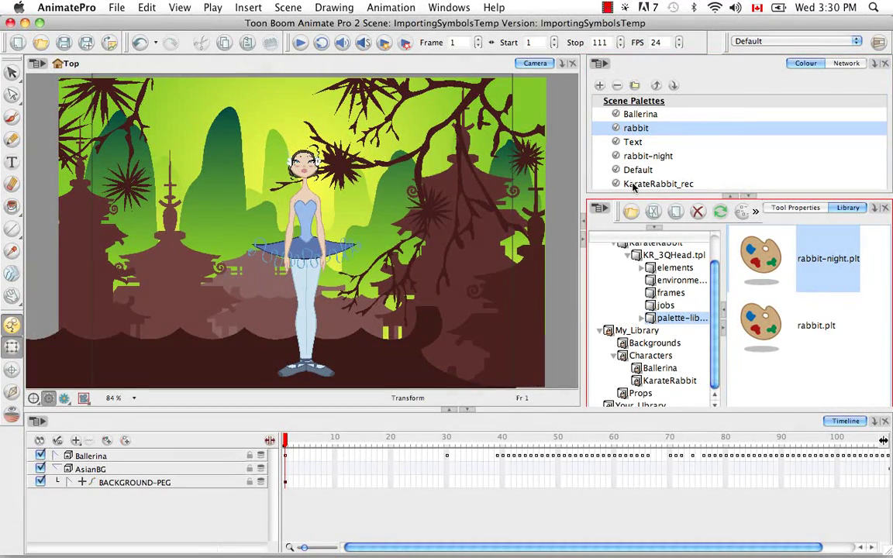
pyautogui.click(732, 199)
pyautogui.click(741, 59)
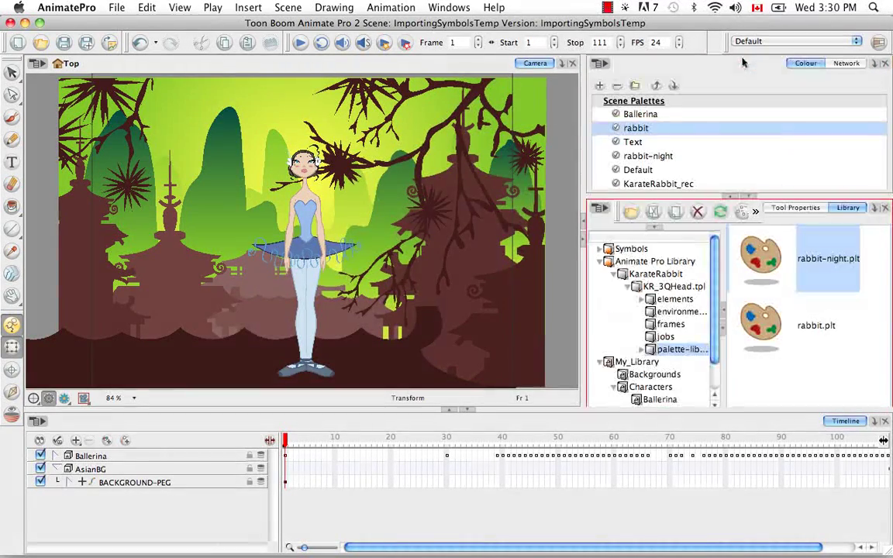
# Step: Expand the elements folder of KR_3QHead.tpl and preview the drawings in its subfolders, ending with the kr_01_ear drawing
pyautogui.click(668, 324)
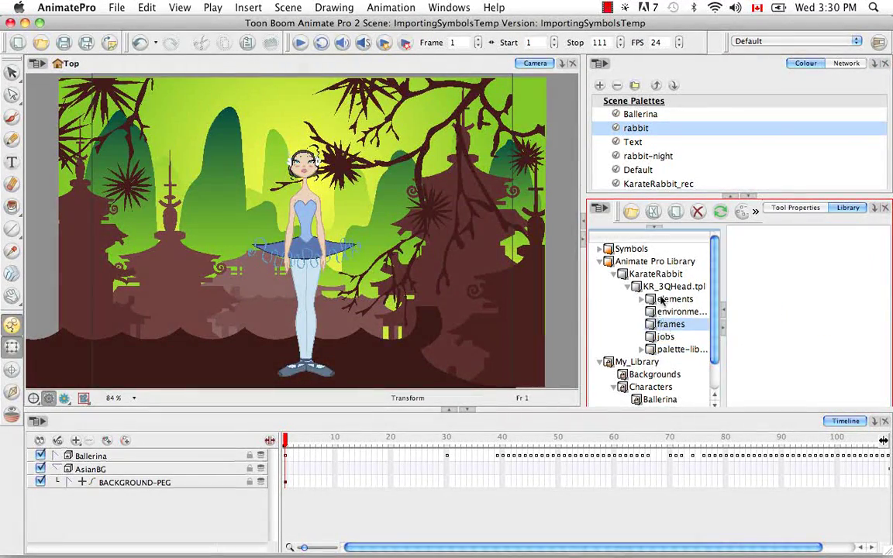
pyautogui.click(655, 301)
pyautogui.click(643, 299)
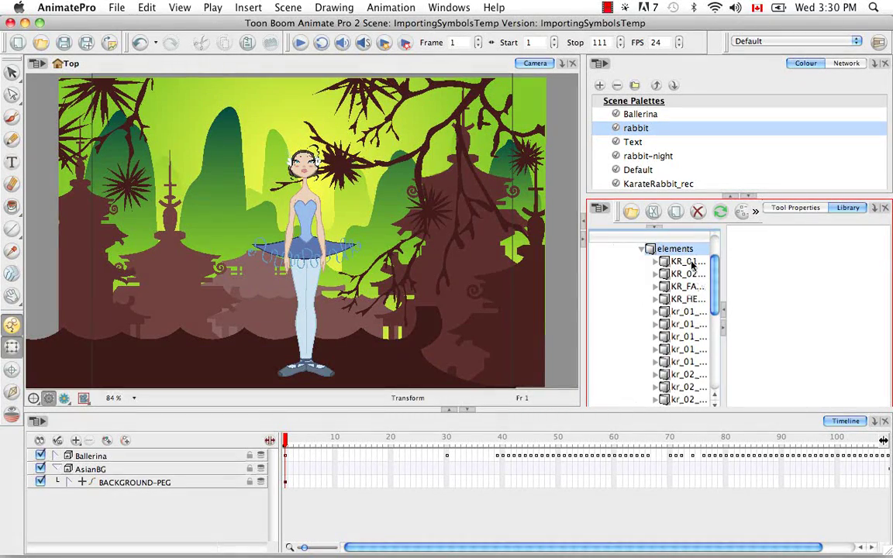
pyautogui.click(685, 261)
pyautogui.click(687, 287)
pyautogui.click(689, 312)
pyautogui.click(689, 324)
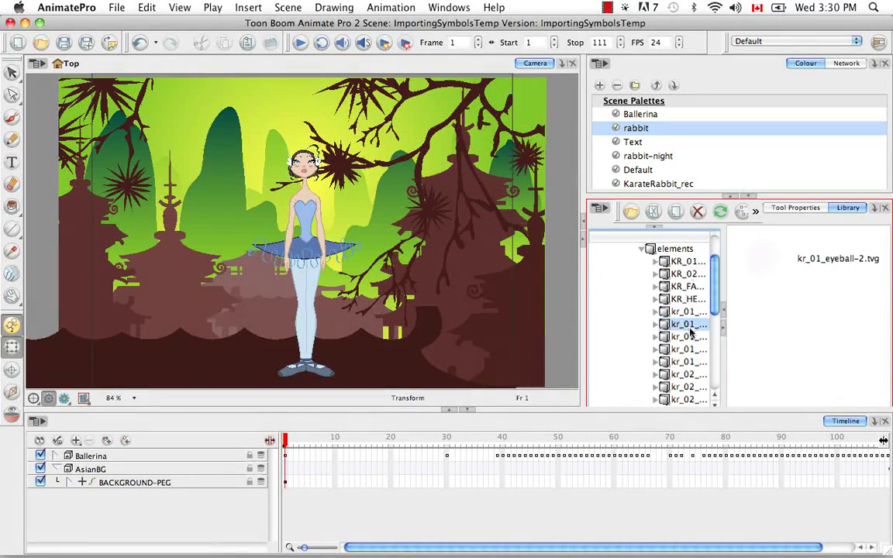
pyautogui.click(689, 336)
pyautogui.click(689, 349)
pyautogui.press('Down')
pyautogui.press('Down')
pyautogui.press('Down')
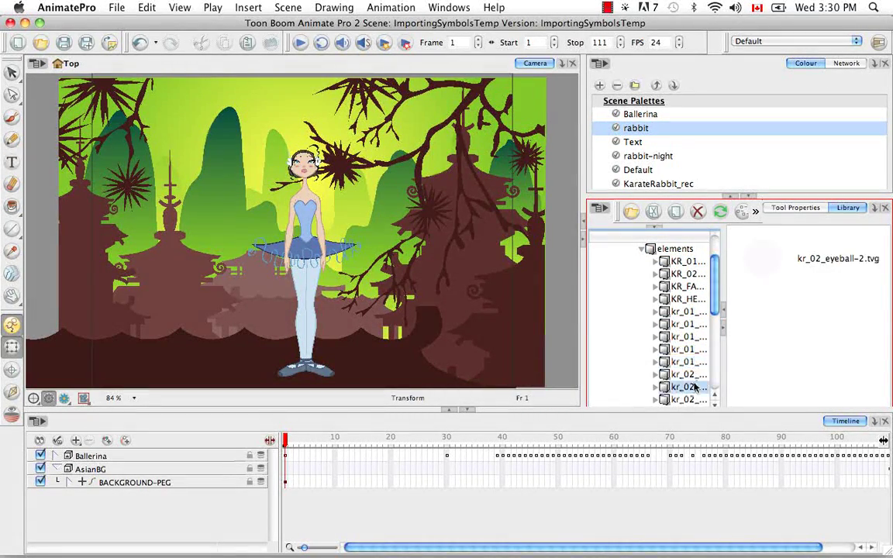
pyautogui.click(688, 301)
pyautogui.click(688, 312)
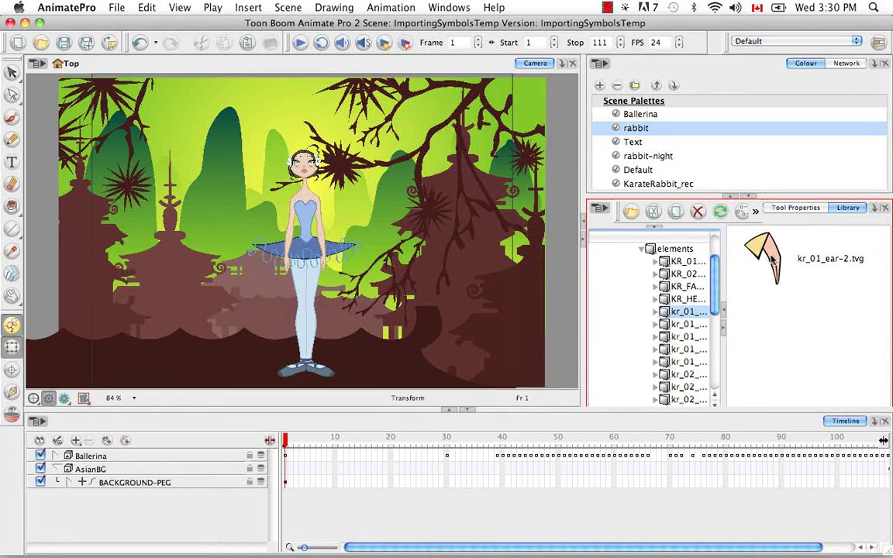
# Step: Add a new drawing layer and paste a copy of kr_01_ear-2.tvg into its first frame
pyautogui.click(107, 442)
pyautogui.click(776, 244)
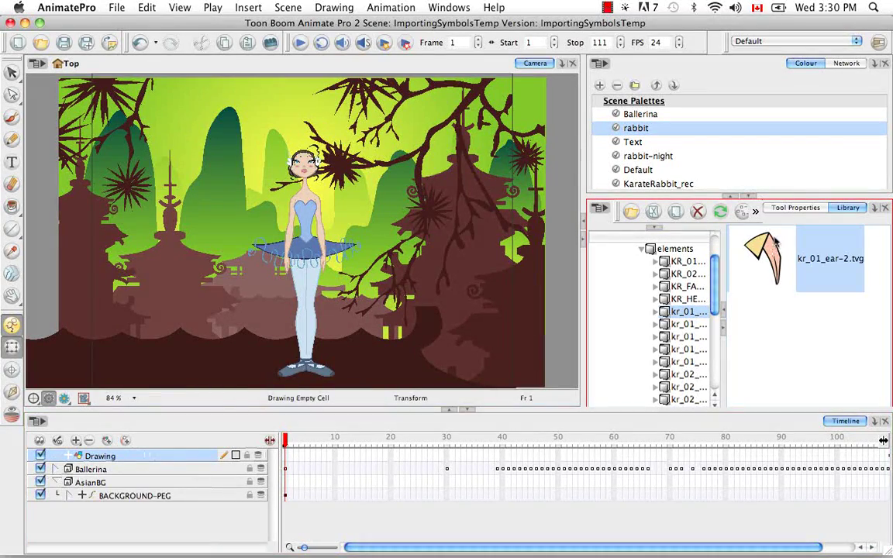
pyautogui.press('super+c')
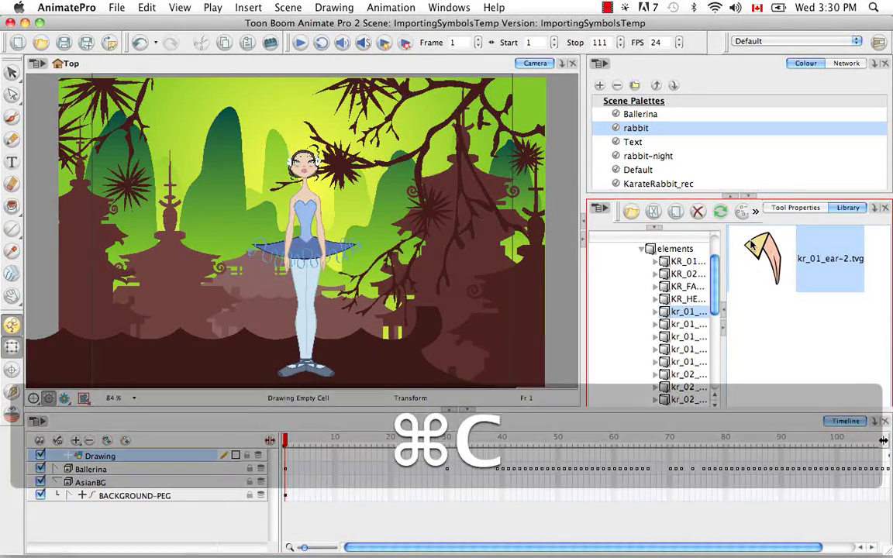
pyautogui.click(286, 458)
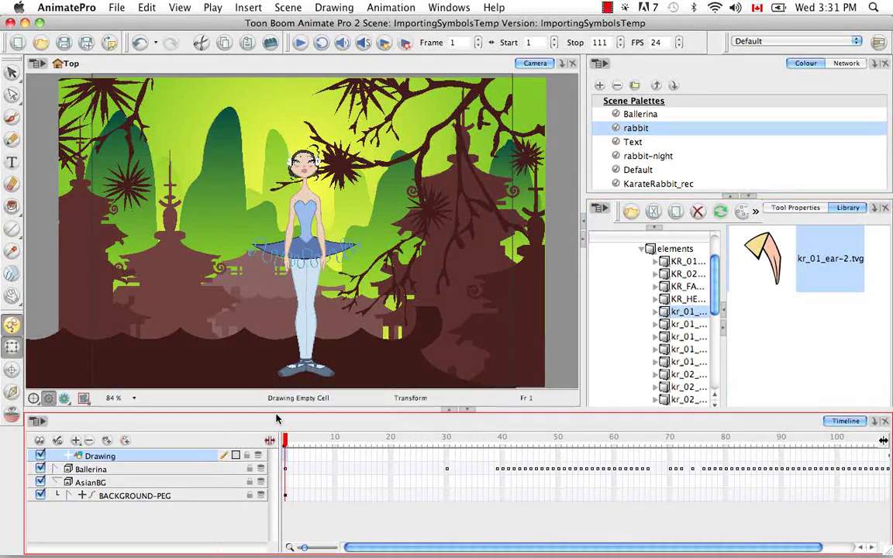
pyautogui.press('super')
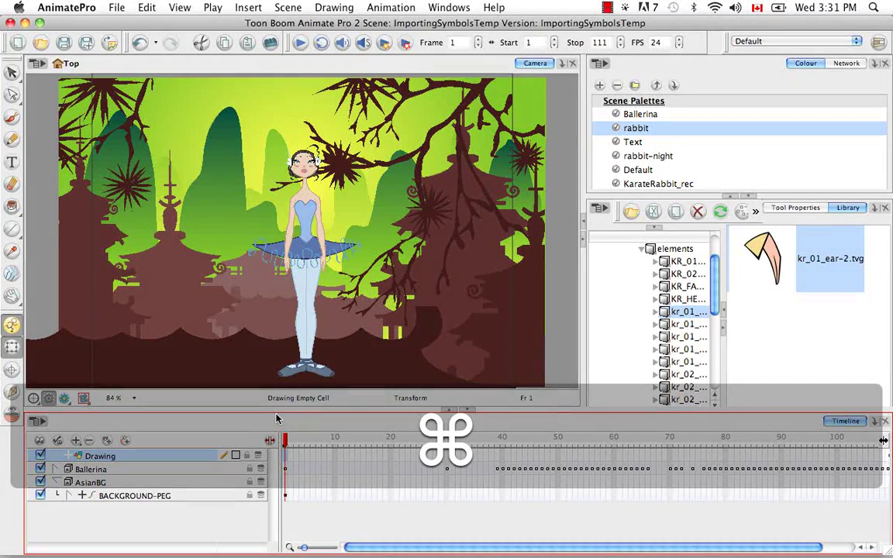
pyautogui.press('super+v')
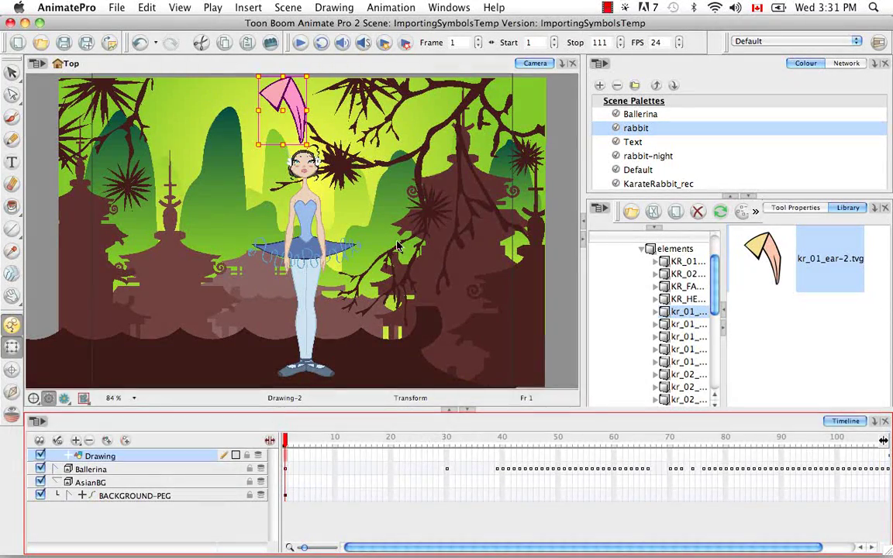
pyautogui.click(393, 238)
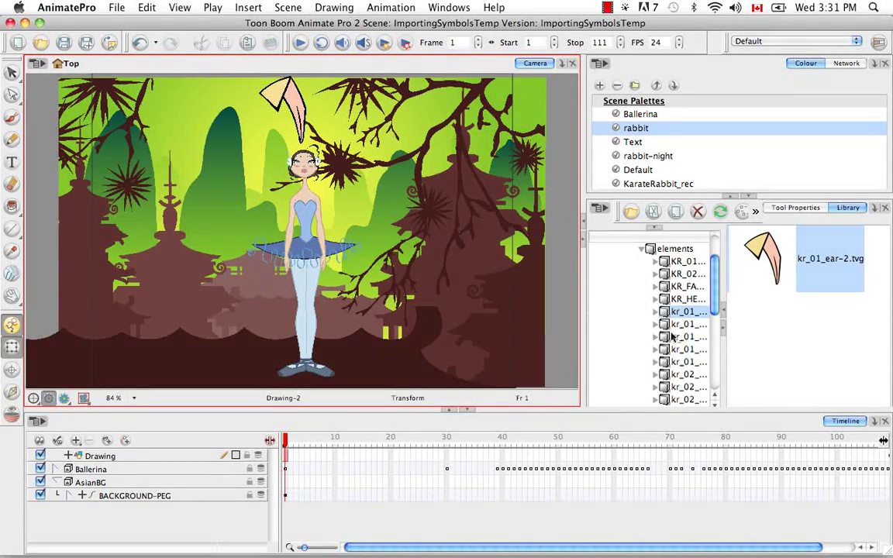
# Step: Collapse the elements folder and delete the Drawing layer together with its drawing files and element folders
pyautogui.click(640, 249)
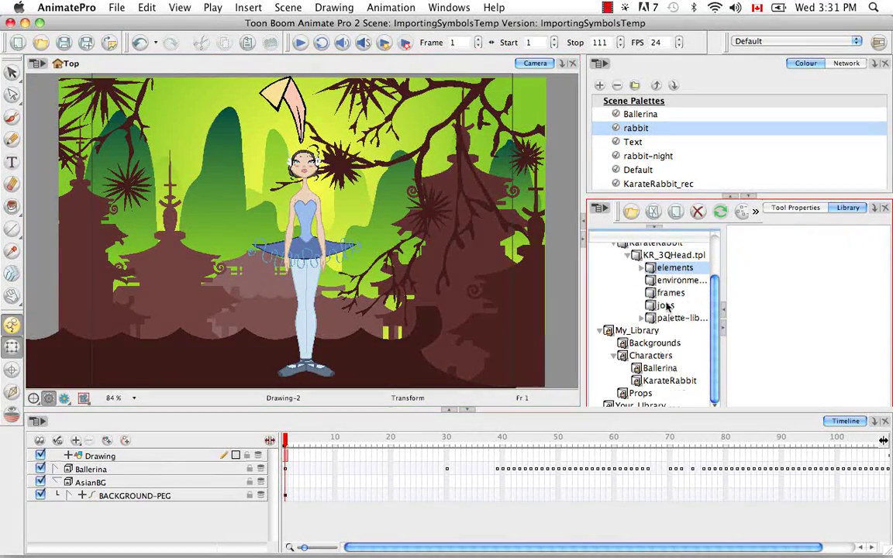
pyautogui.click(118, 459)
pyautogui.click(90, 441)
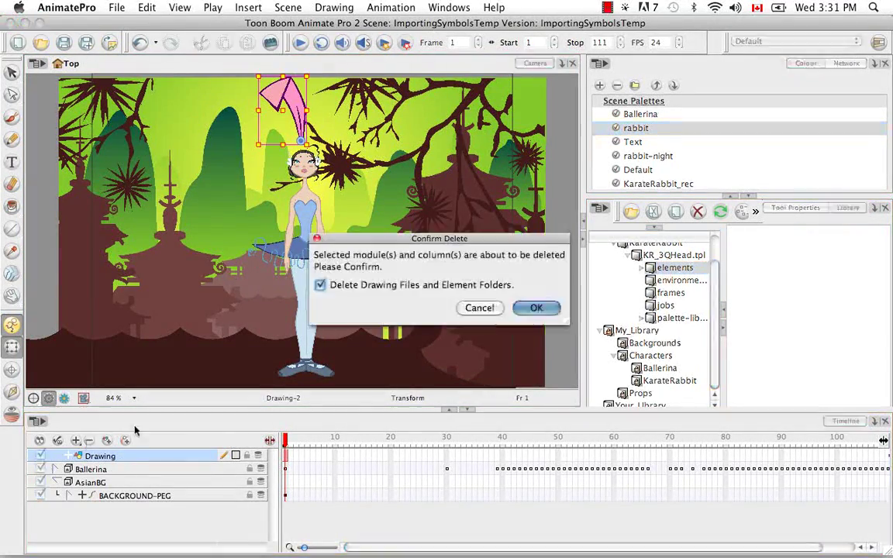
pyautogui.click(534, 307)
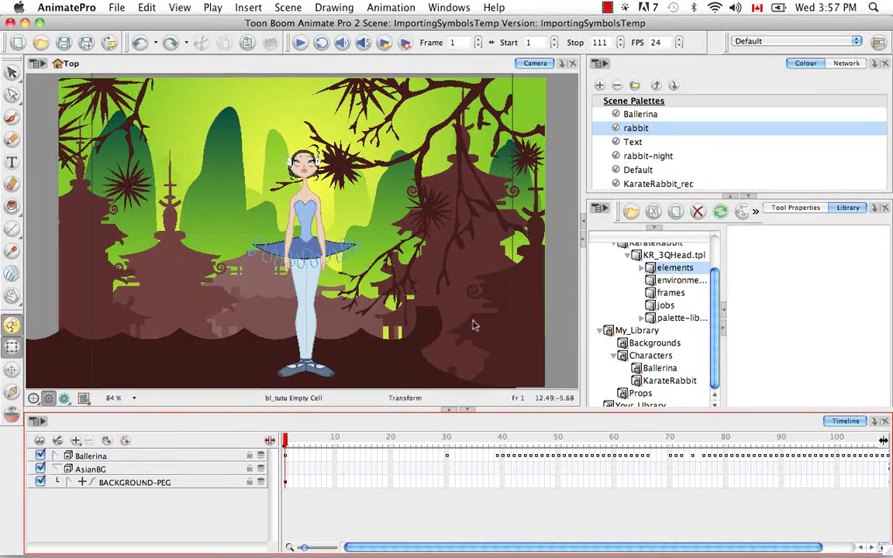
# Step: Expand the Ballerina group and its bl_MASTER peg in the timeline
pyautogui.click(55, 456)
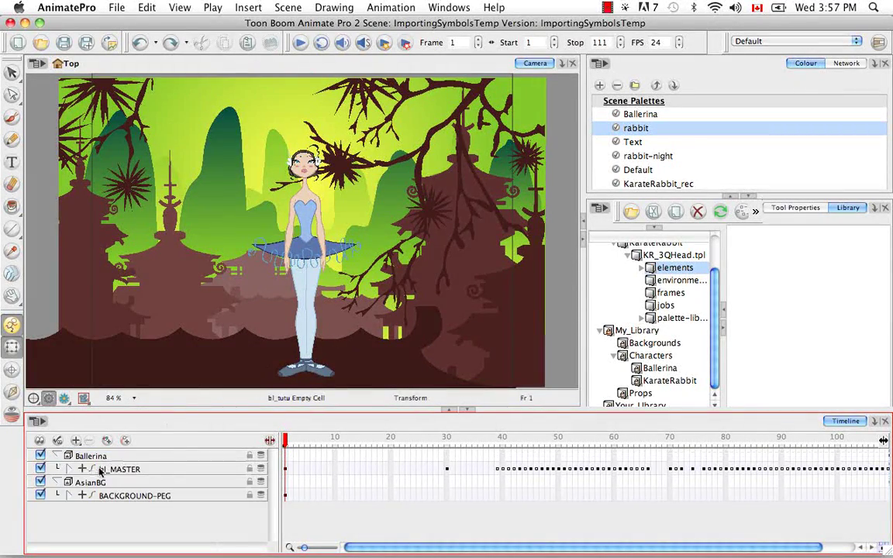
pyautogui.click(101, 470)
pyautogui.click(68, 470)
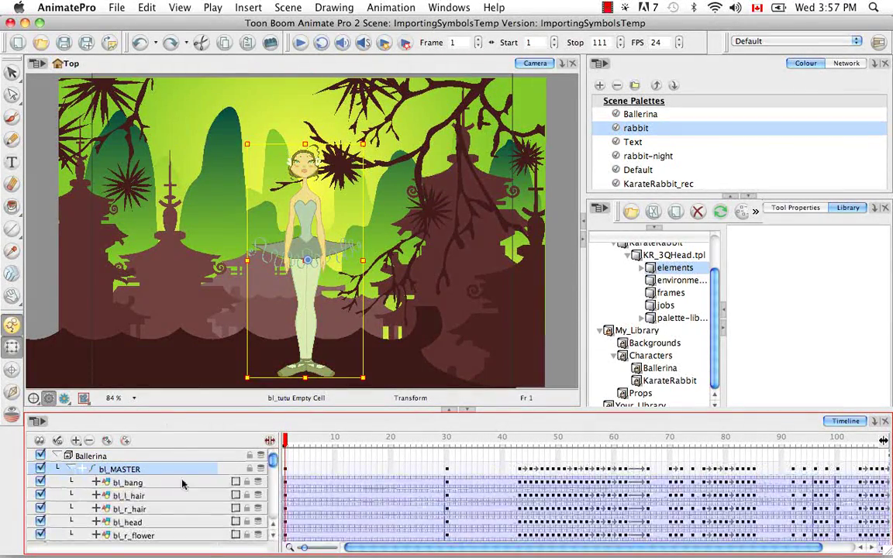
# Step: Select the bl_tutu layer and enter its symbol from the cell at frame 5
pyautogui.click(273, 541)
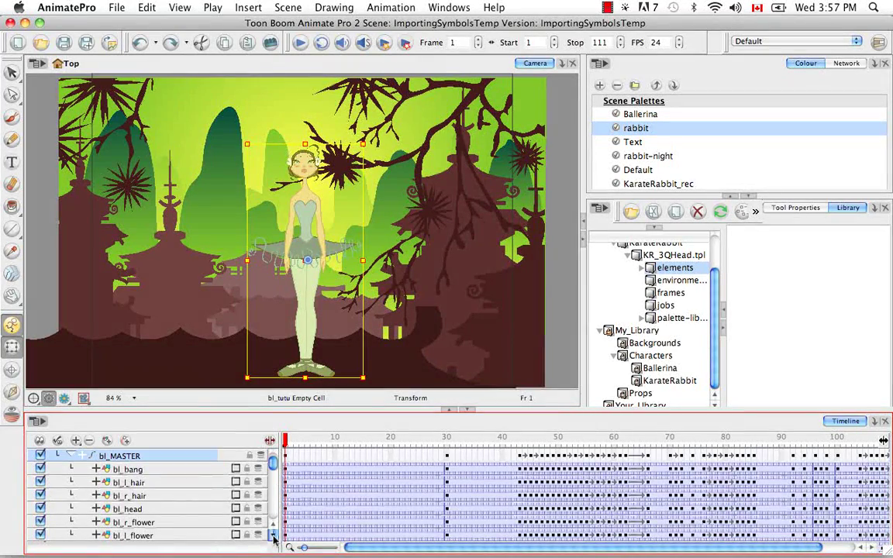
pyautogui.click(273, 541)
pyautogui.click(274, 541)
pyautogui.click(274, 540)
pyautogui.click(274, 541)
pyautogui.click(274, 540)
pyautogui.click(274, 540)
pyautogui.click(274, 540)
pyautogui.click(274, 540)
pyautogui.click(273, 541)
pyautogui.click(274, 541)
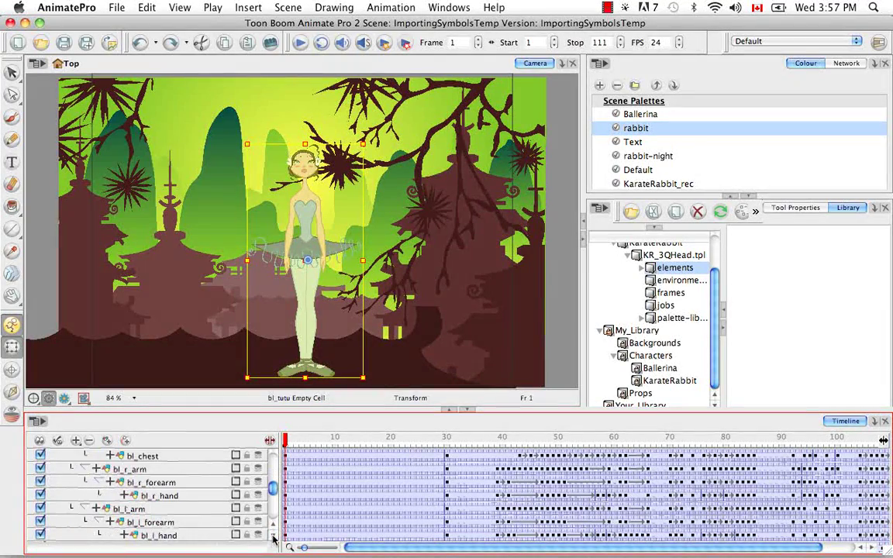
pyautogui.click(274, 541)
pyautogui.click(273, 541)
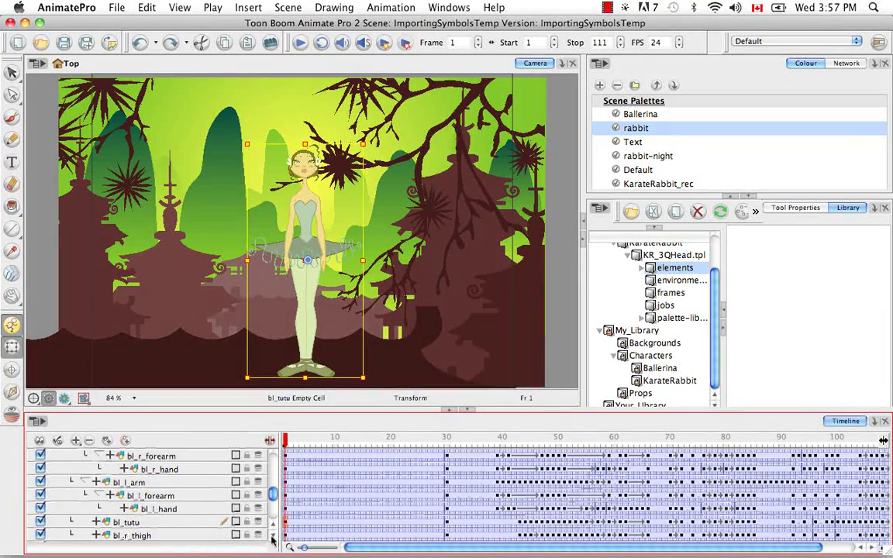
pyautogui.click(144, 525)
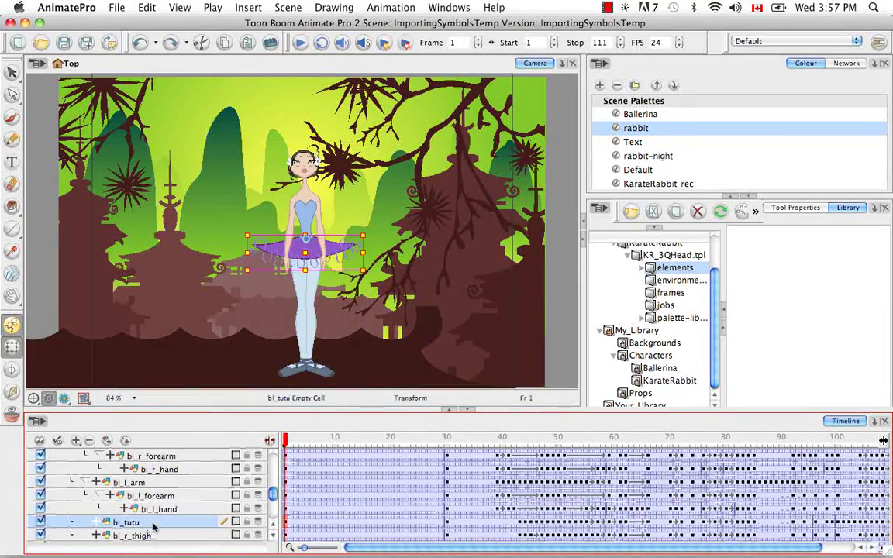
pyautogui.click(308, 524)
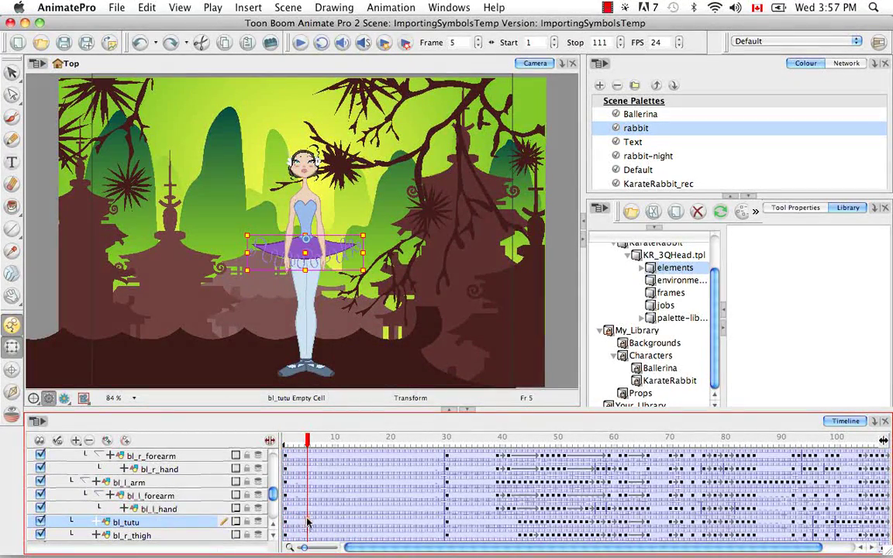
pyautogui.doubleClick(308, 524)
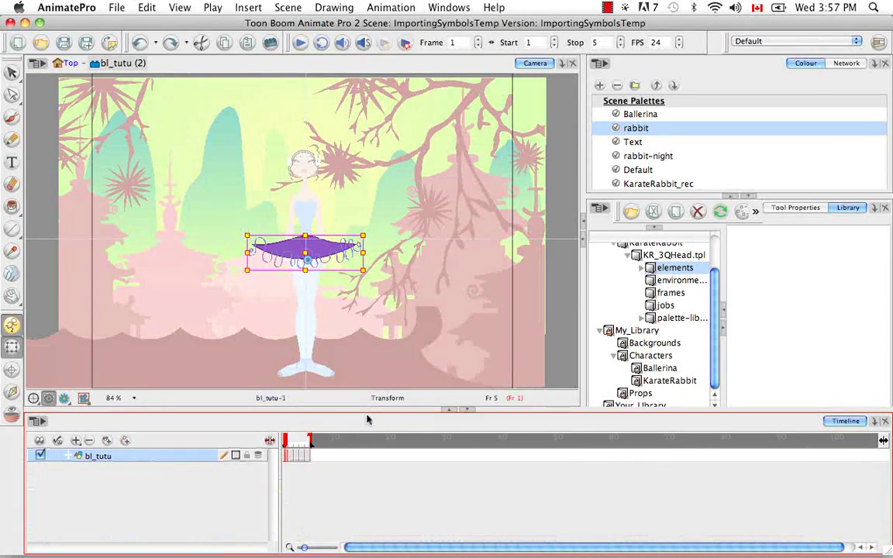
# Step: Scrub through the drawings in frames 1 to 5 of the bl_tutu symbol and return to the Top level
pyautogui.moveTo(291, 459); pyautogui.dragTo(308, 459)
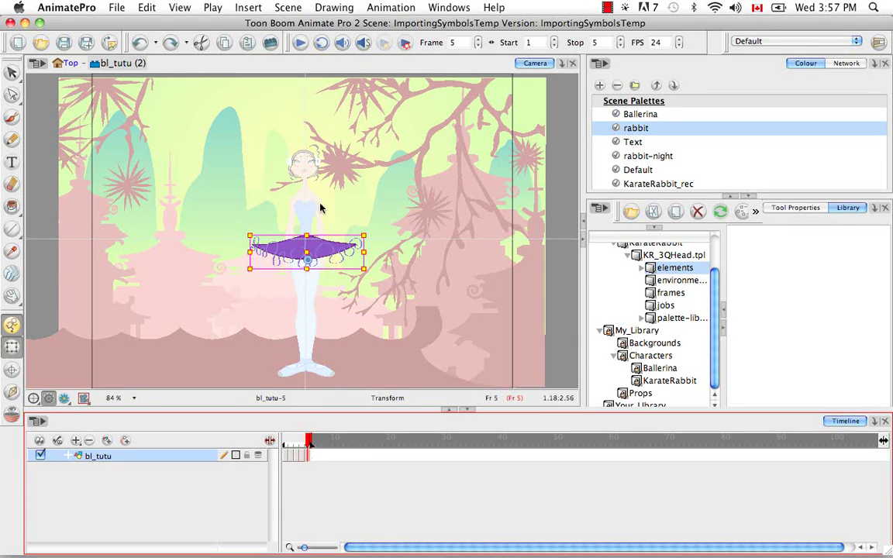
pyautogui.moveTo(309, 442); pyautogui.dragTo(286, 440)
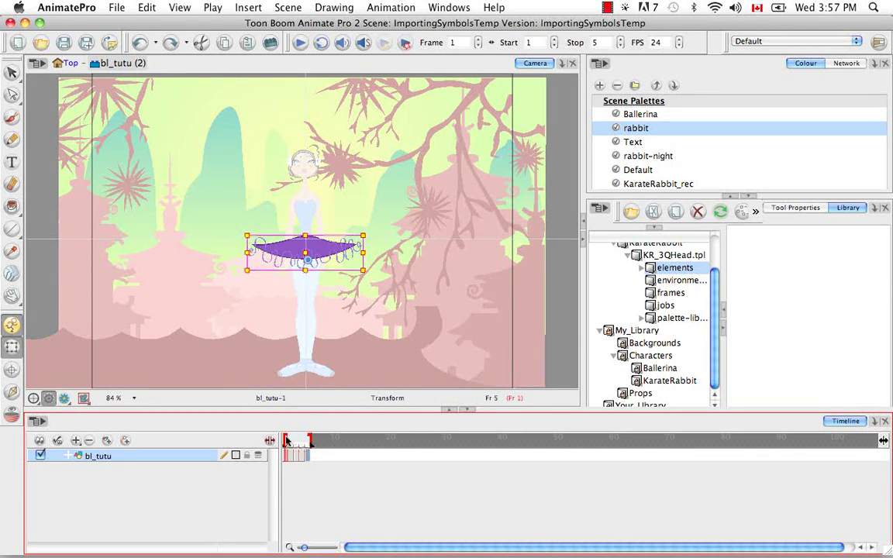
pyautogui.click(300, 483)
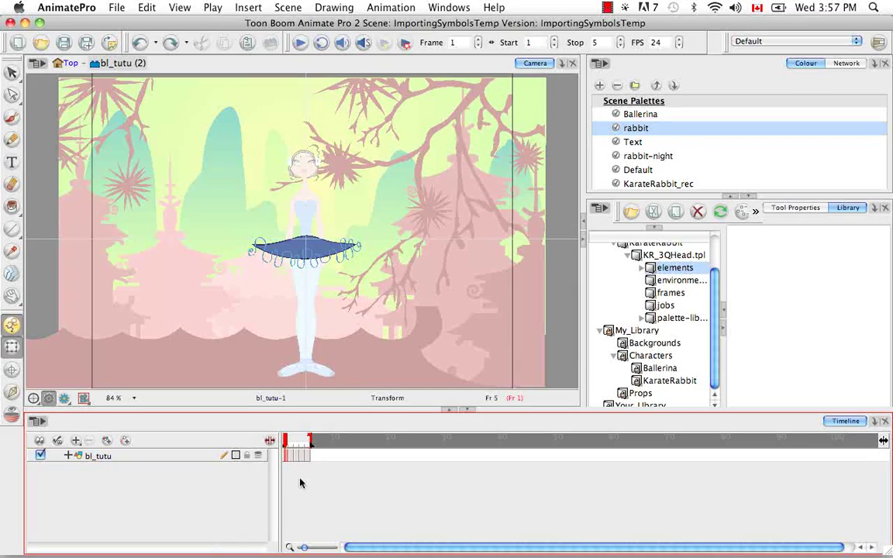
pyautogui.click(72, 65)
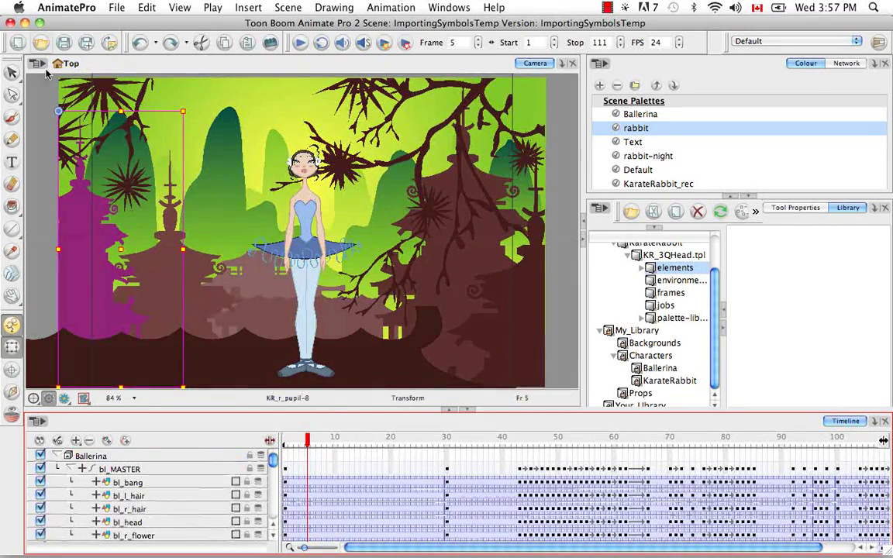
pyautogui.click(43, 147)
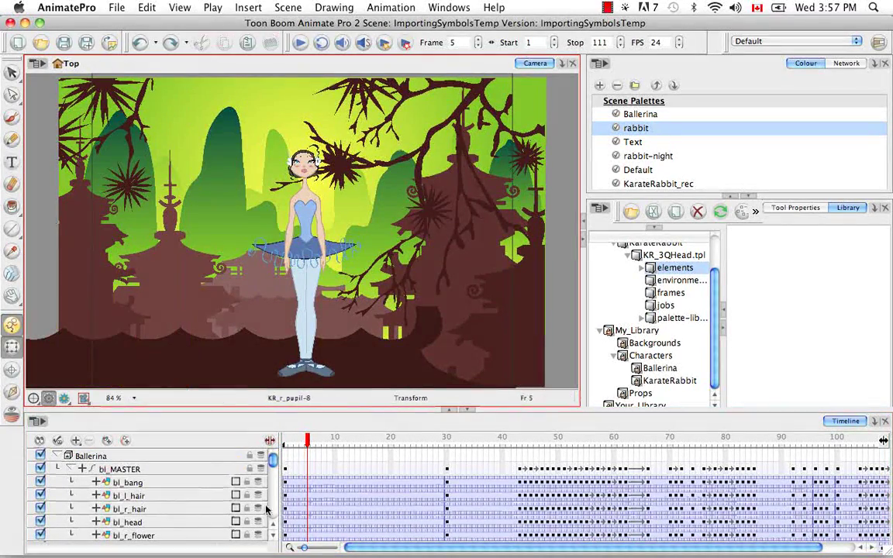
# Step: Expand the symbol in the bl_tutu layer's cell at frame 5
pyautogui.click(273, 541)
pyautogui.click(273, 541)
pyautogui.click(273, 541)
pyautogui.click(273, 541)
pyautogui.click(273, 540)
pyautogui.click(273, 541)
pyautogui.click(273, 541)
pyautogui.click(273, 541)
pyautogui.click(273, 541)
pyautogui.click(273, 540)
pyautogui.click(273, 541)
pyautogui.click(273, 540)
pyautogui.click(273, 540)
pyautogui.click(273, 540)
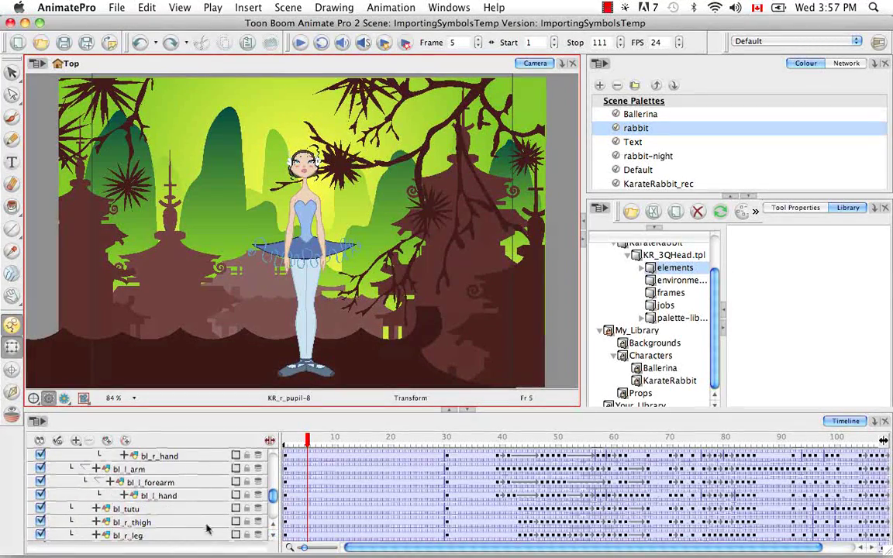
pyautogui.click(163, 511)
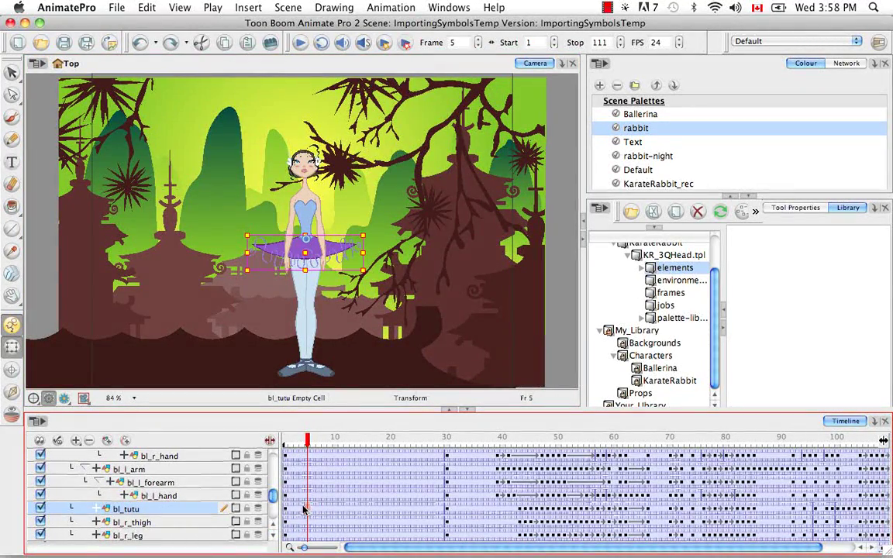
pyautogui.click(147, 8)
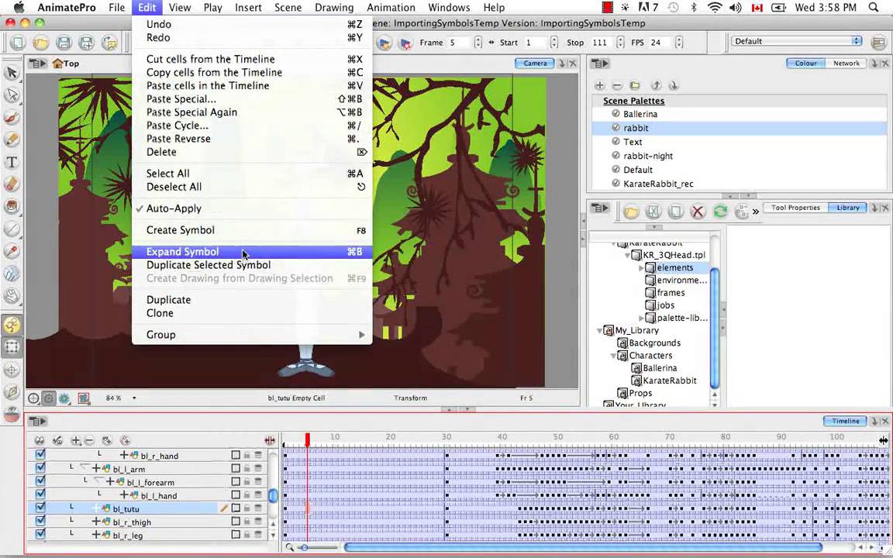
pyautogui.click(335, 255)
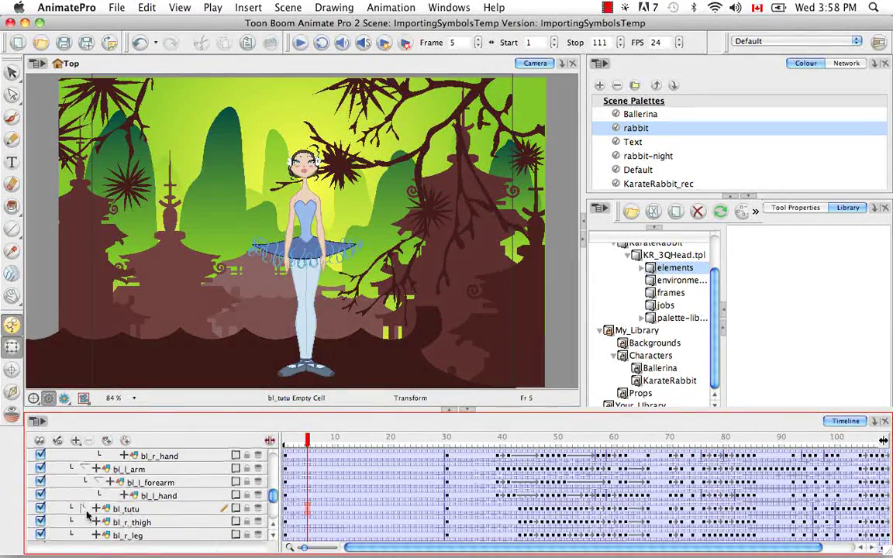
# Step: Unfold the bl_tutu layer and examine its child layer bl_tutu_1
pyautogui.click(86, 509)
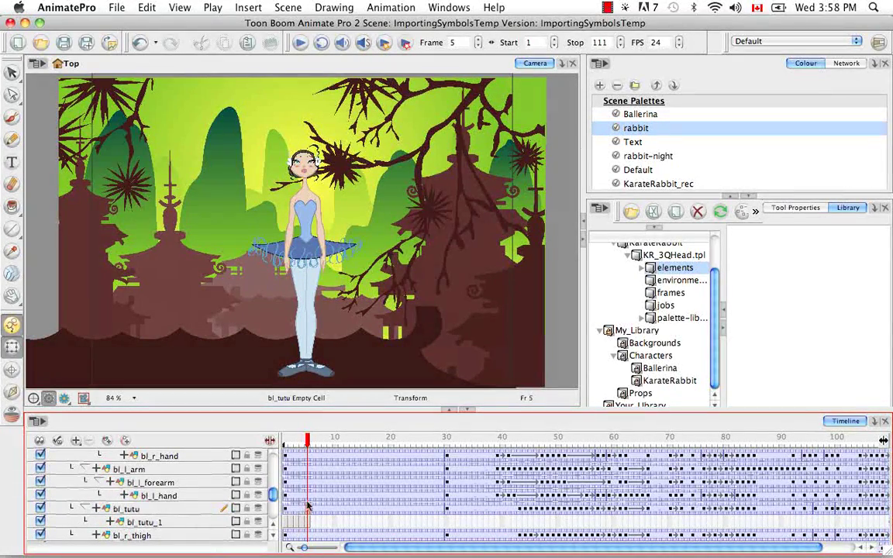
pyautogui.click(84, 509)
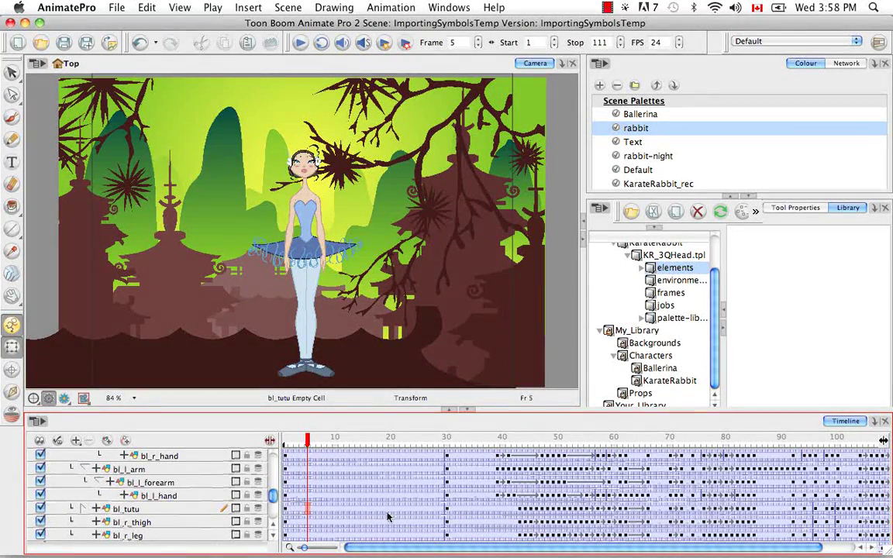
pyautogui.click(84, 508)
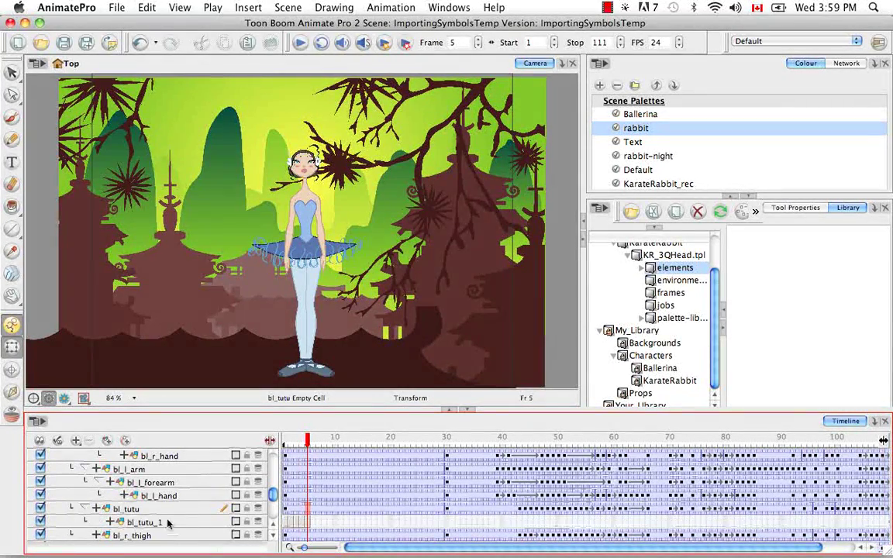